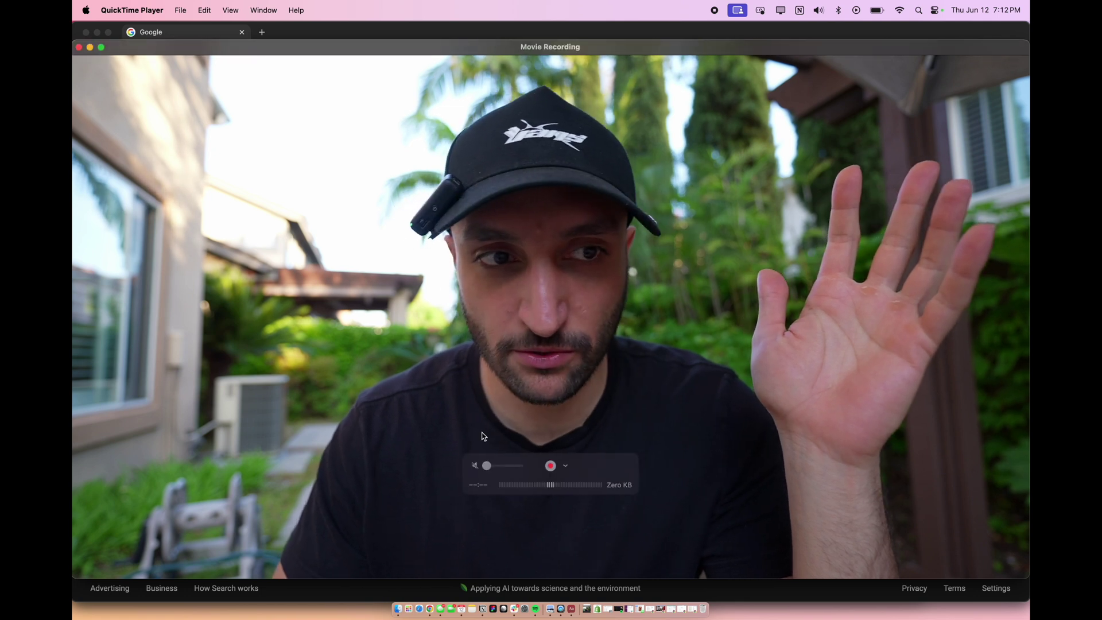
Shrink the QuickTime movie recording preview into a small corner window over the Google homepage
drag(73, 38, 790, 379)
drag(879, 455, 879, 497)
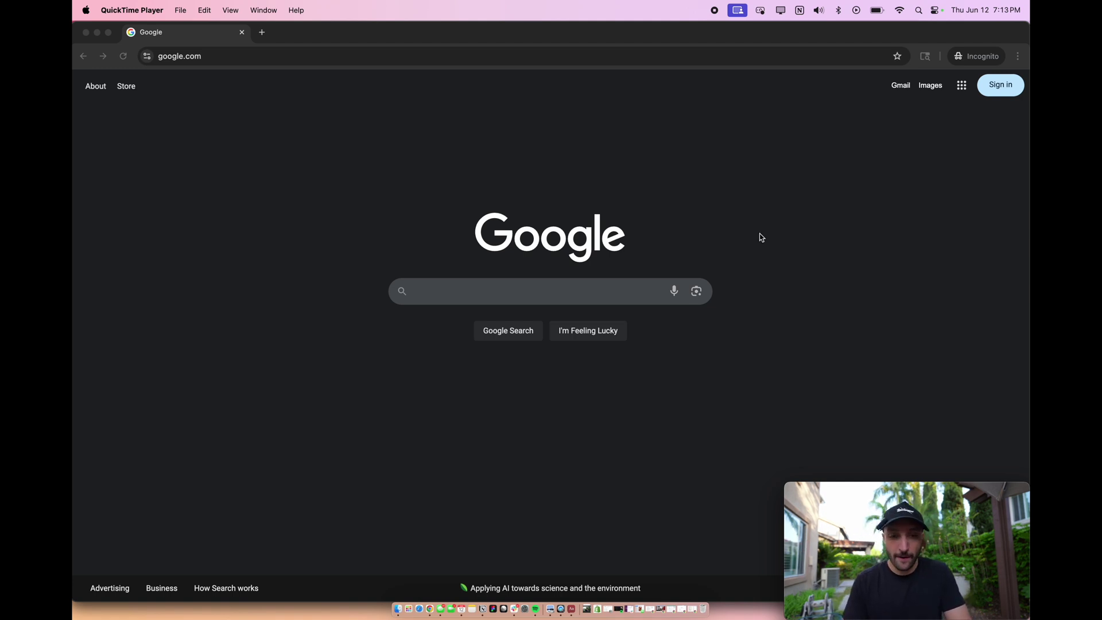
click(562, 297)
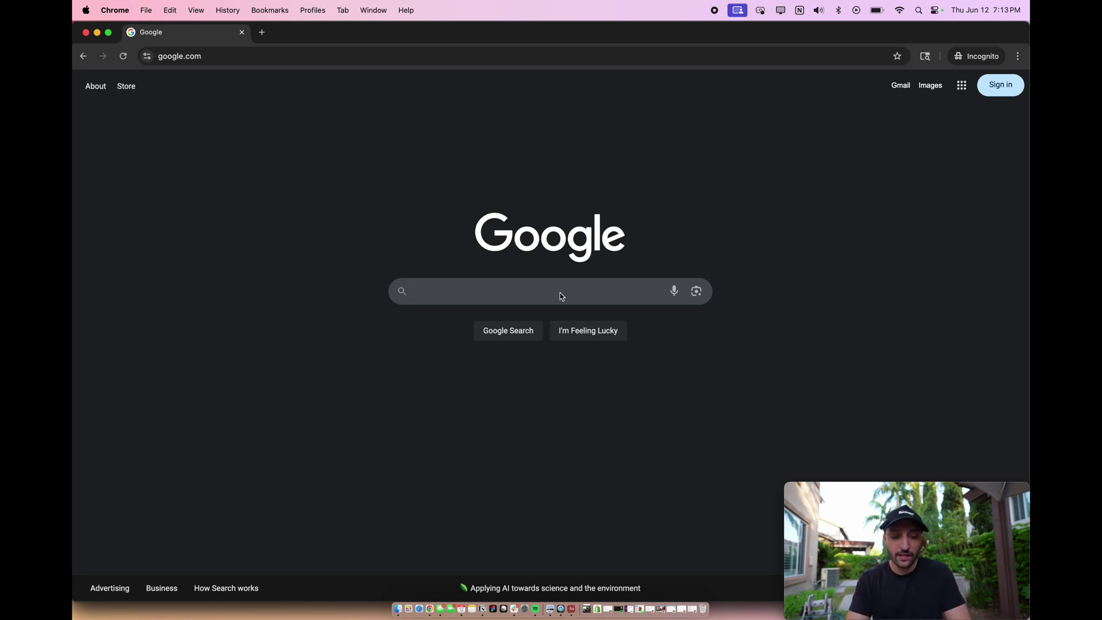
Enter 'best automation', browse its autocomplete suggestions, then clear the search box
text(best )
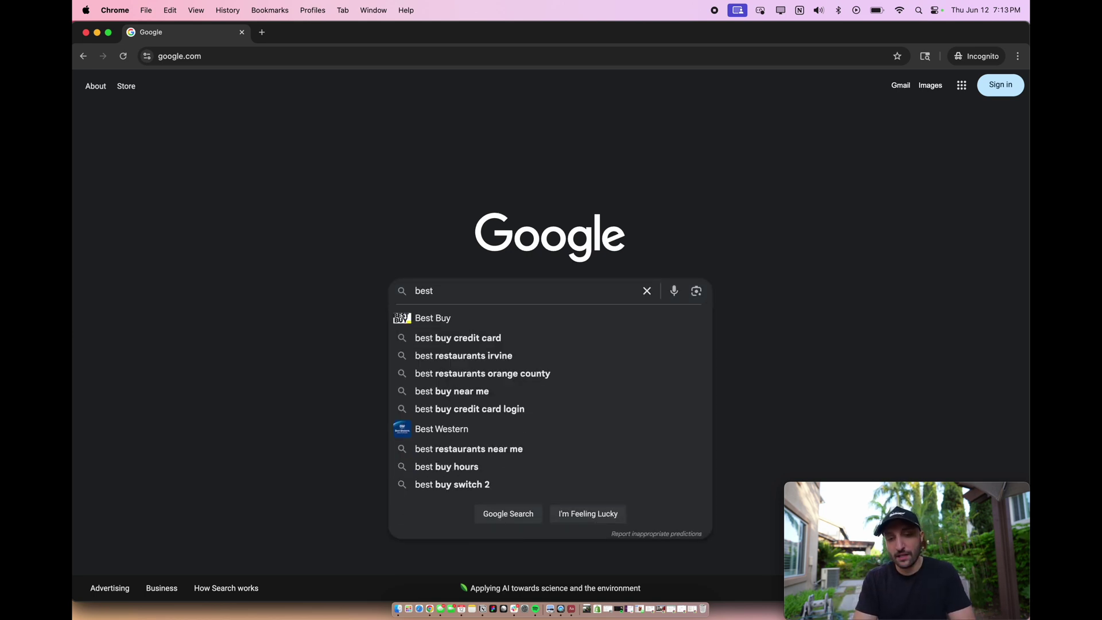
text(automation)
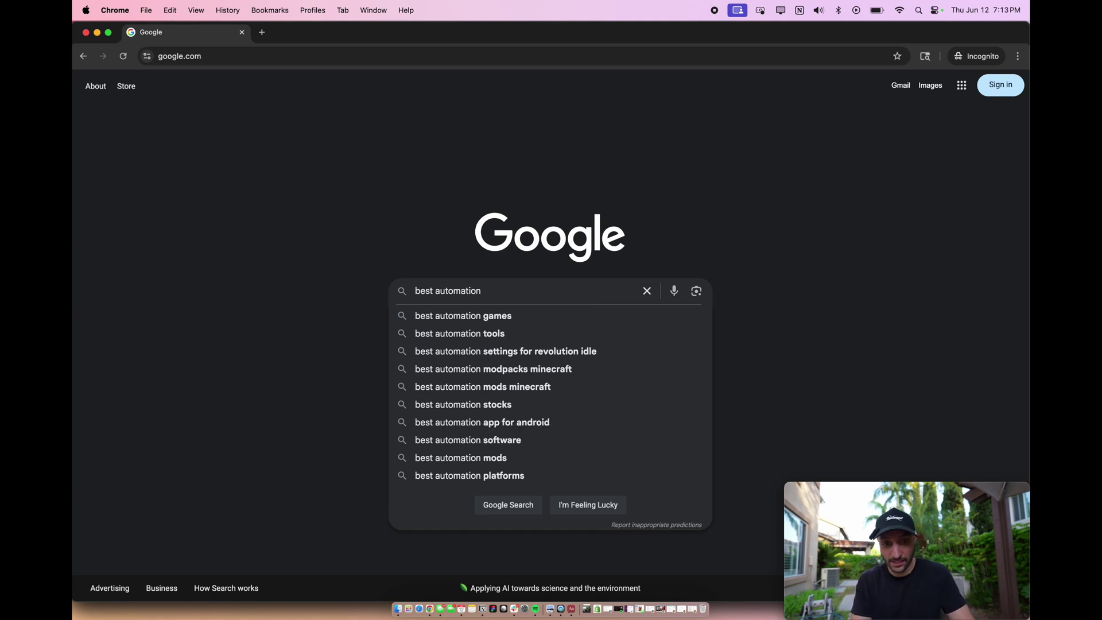
key(Down)
key(Down)
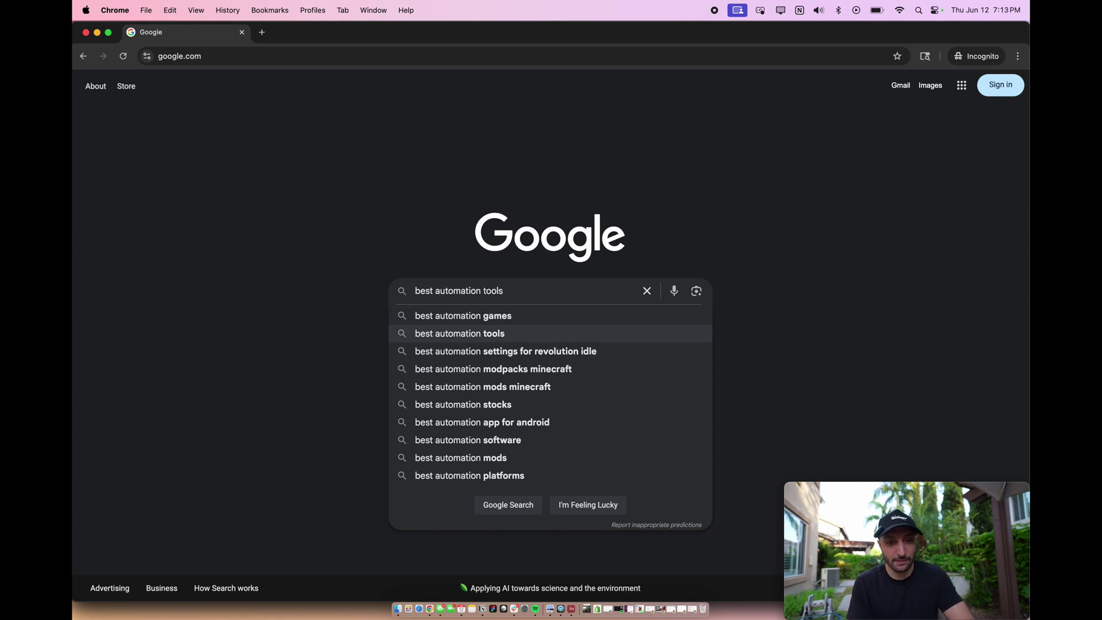
key(Down)
key(Down)
key(Down)
key(Down)
key(Down)
key(Down)
key(Down)
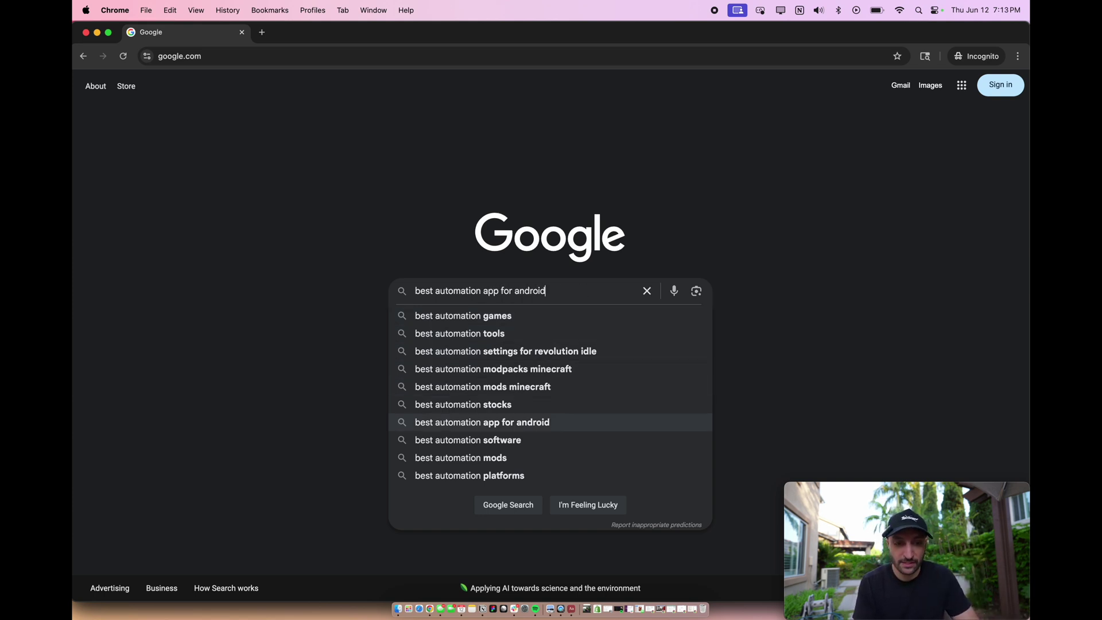
key(Down)
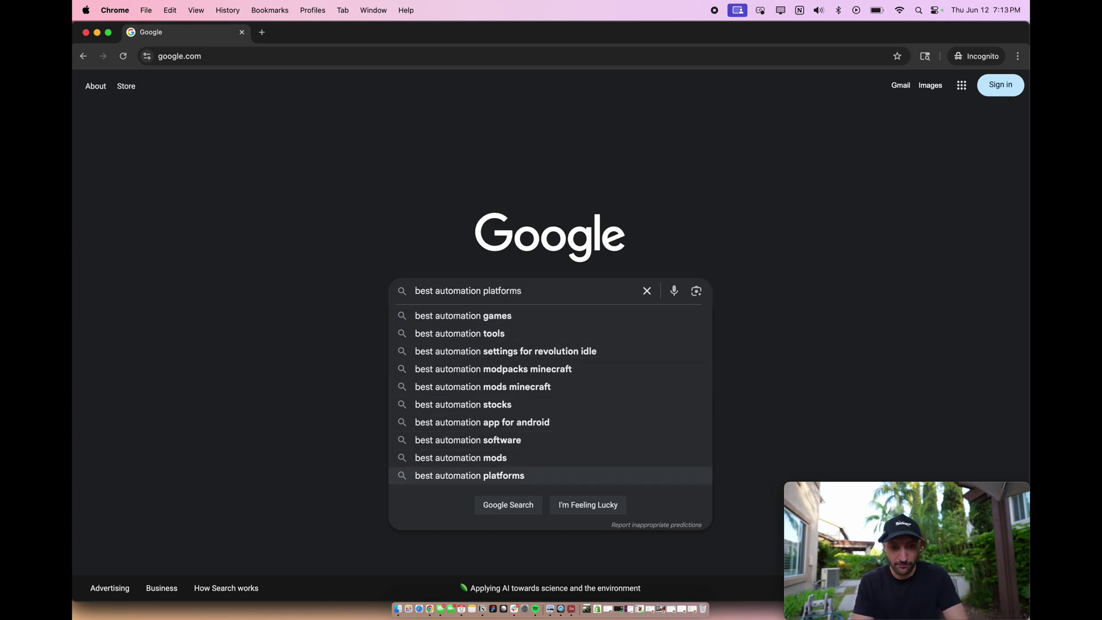
key(Right)
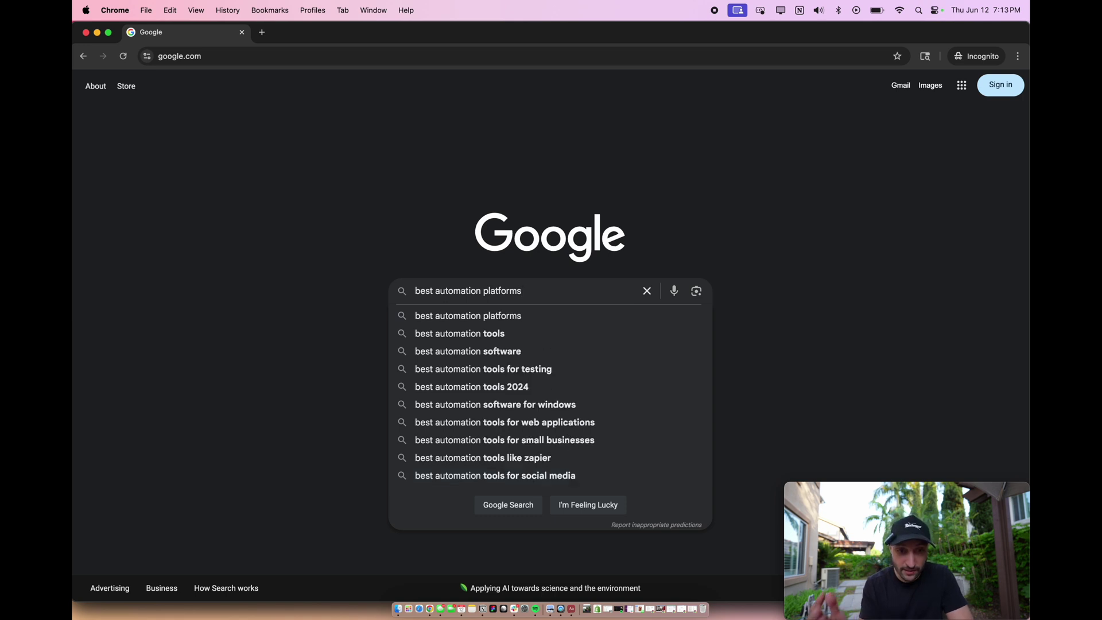
key(Down)
key(Down)
key(Down)
key(Down)
key(Down)
key(Down)
key(Down)
key(Down)
key(Down)
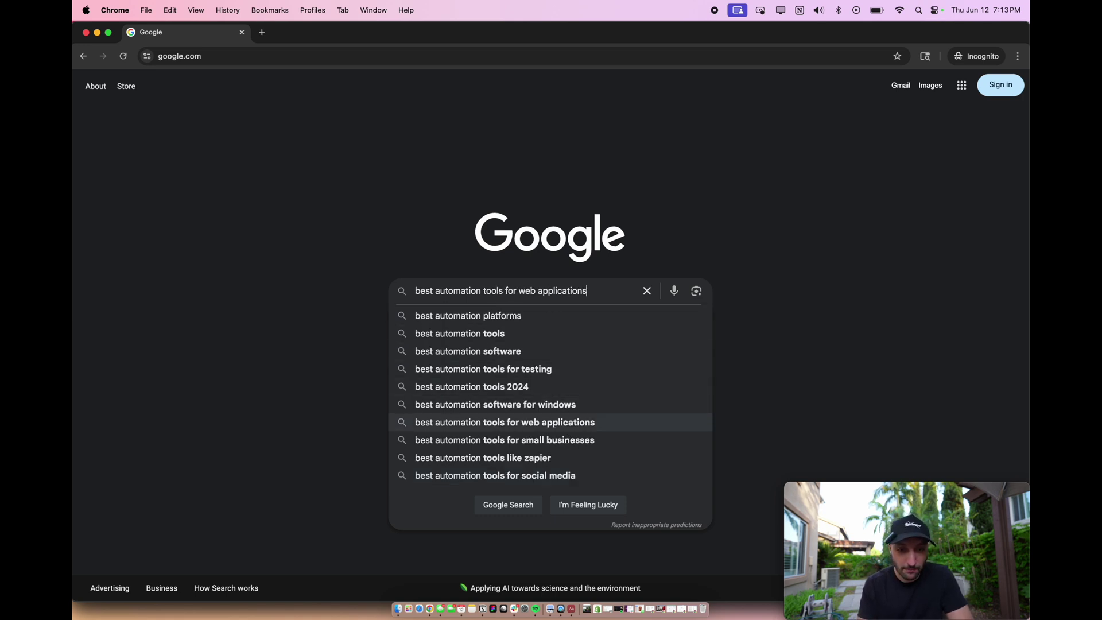
key(Up)
key(Up)
key(Up)
key(Up)
key(Up)
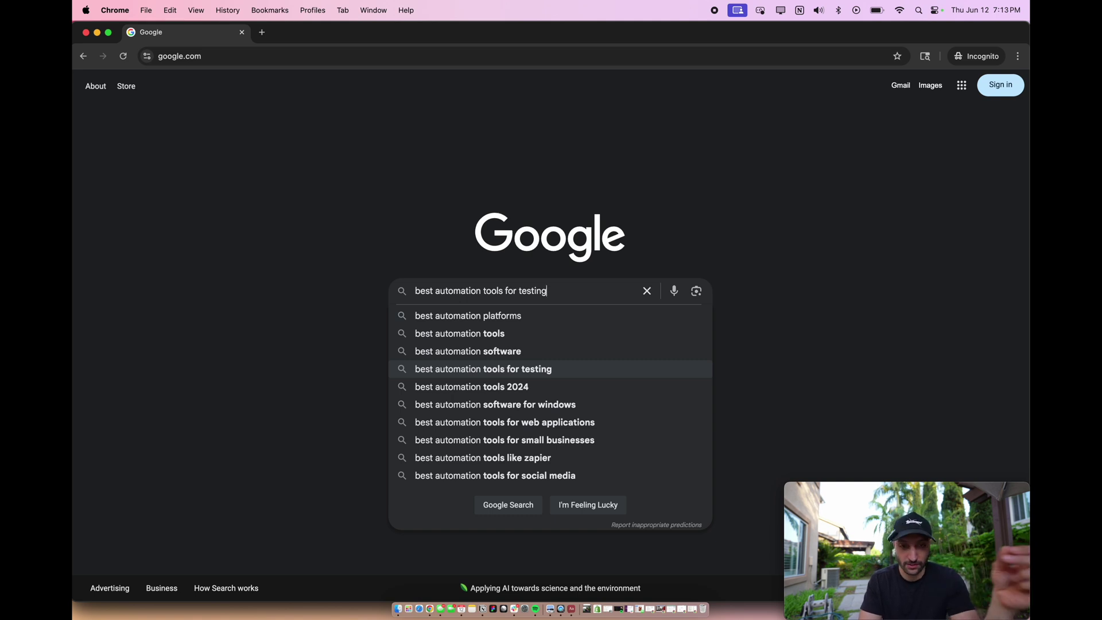
key(super+a)
key(BackSpace)
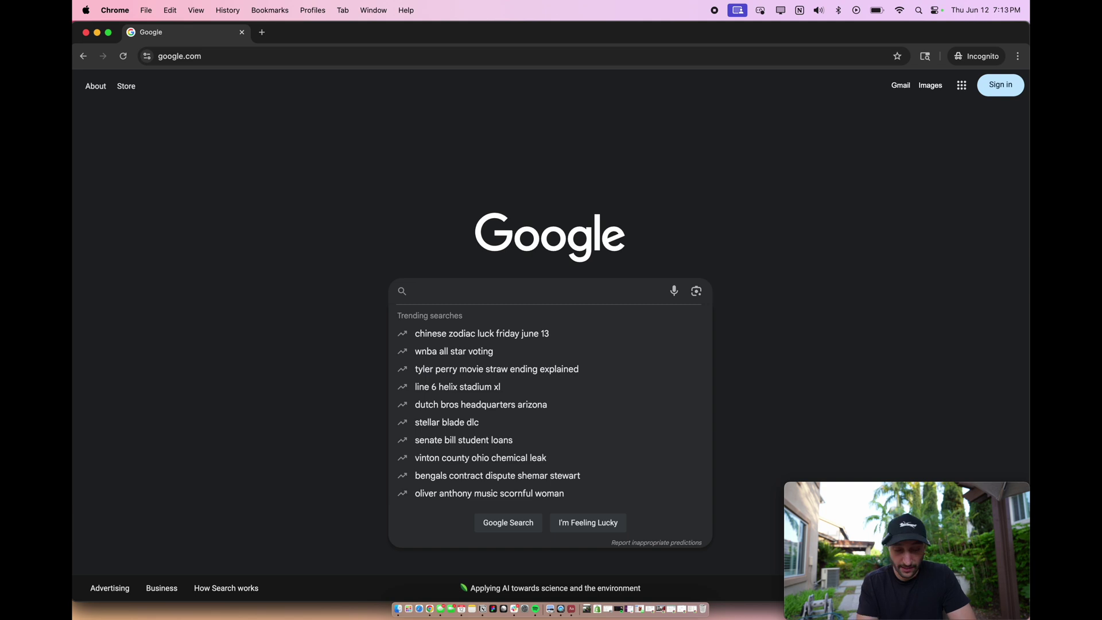
Enter 'gumloop', step through suggestions like pricing, vs n8n and vs zapier, then trim back to 'gumloop '
text(gumloop)
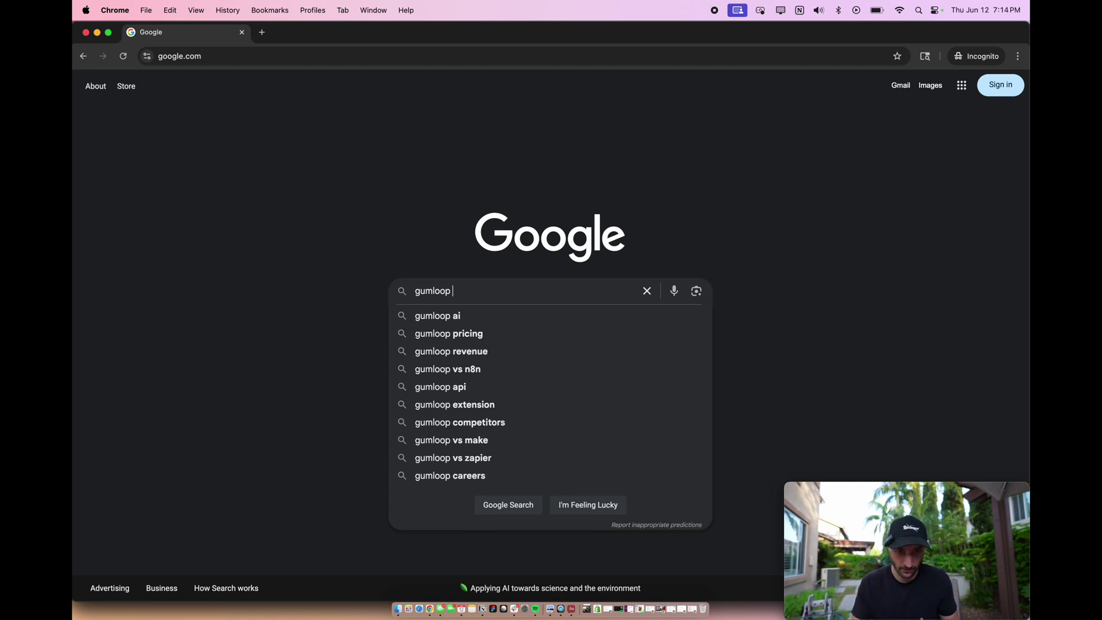
key(Down)
key(Down)
key(Down)
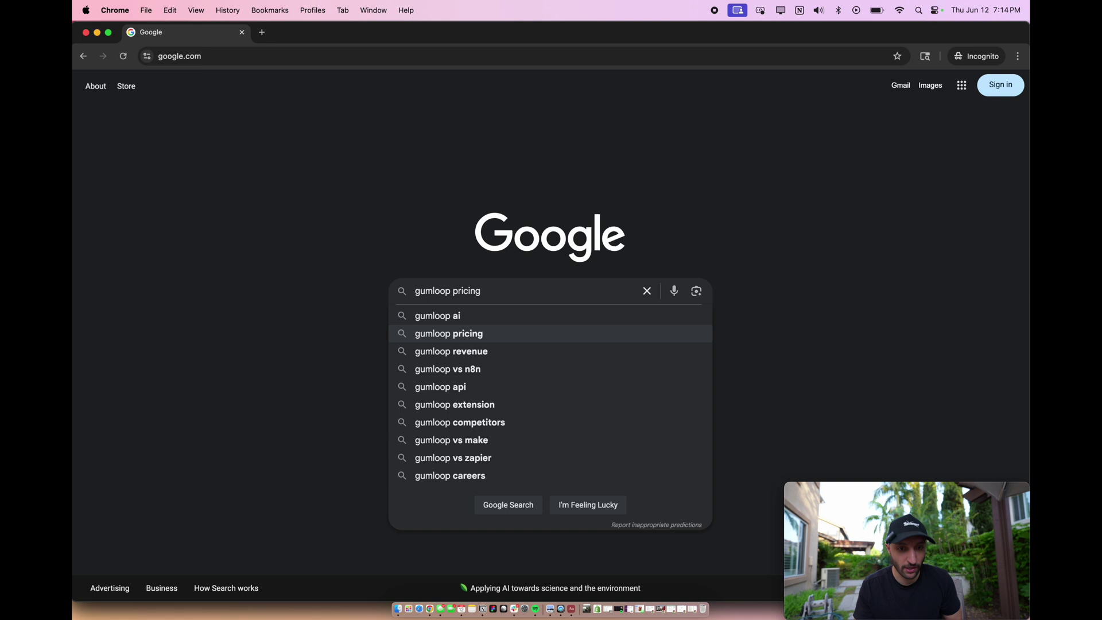
key(Down)
key(Down)
key(Down)
key(Down)
key(Down)
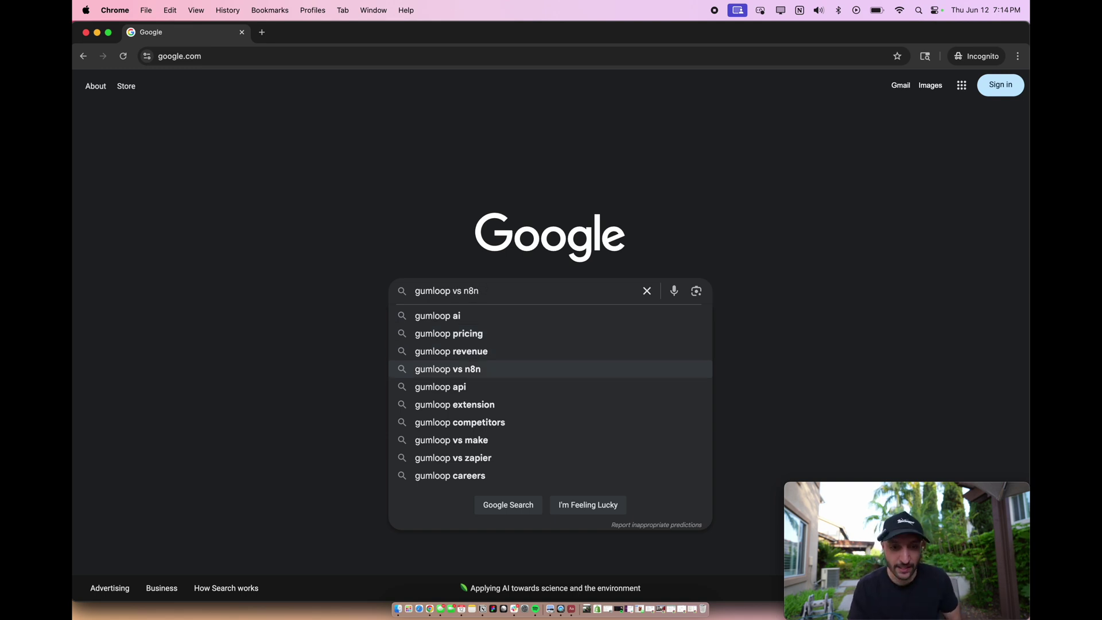
key(Down)
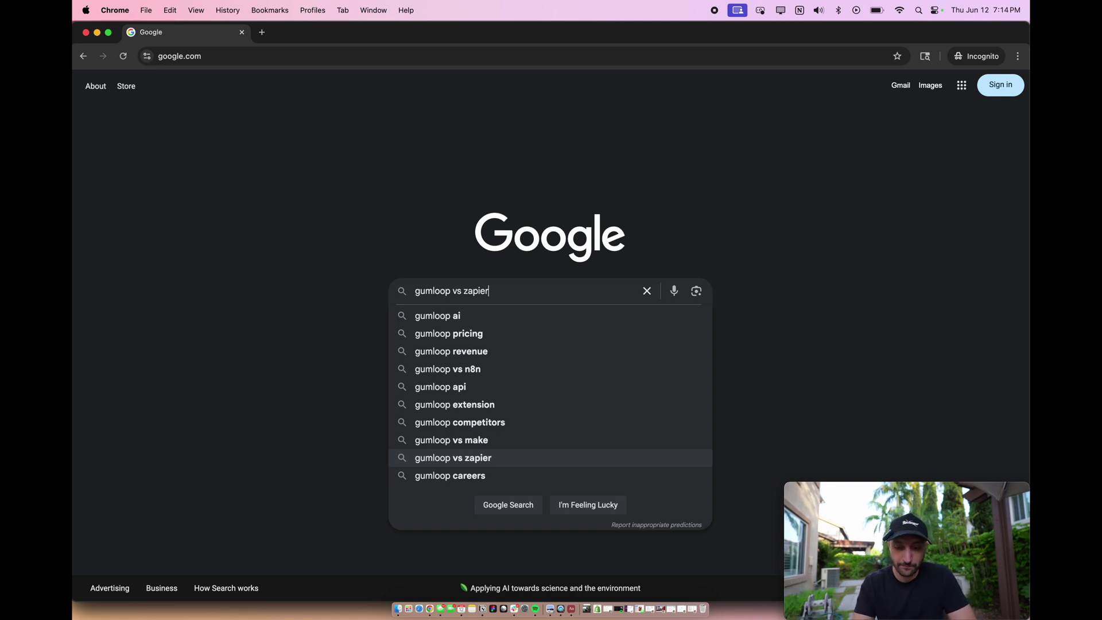
key(BackSpace)
key(BackSpace)
key(BackSpace)
key(BackSpace)
key(BackSpace)
key(BackSpace)
key(BackSpace)
key(BackSpace)
key(BackSpace)
key(BackSpace)
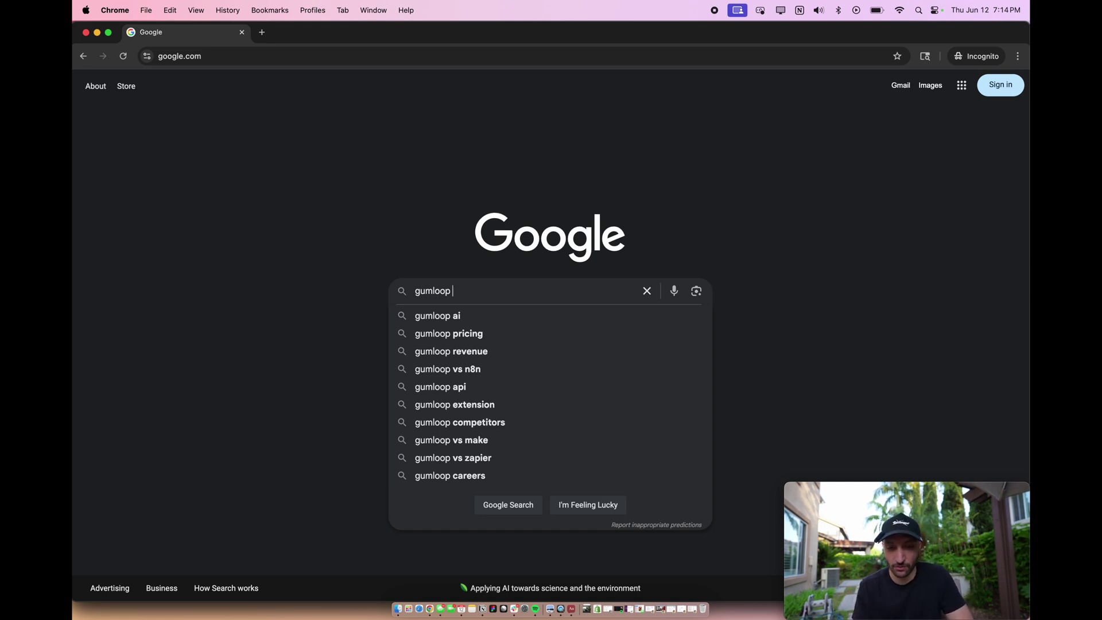
Compare gumloop suggestions for the letters q, w and e, such as workflow, whatsapp and extension
text(q)
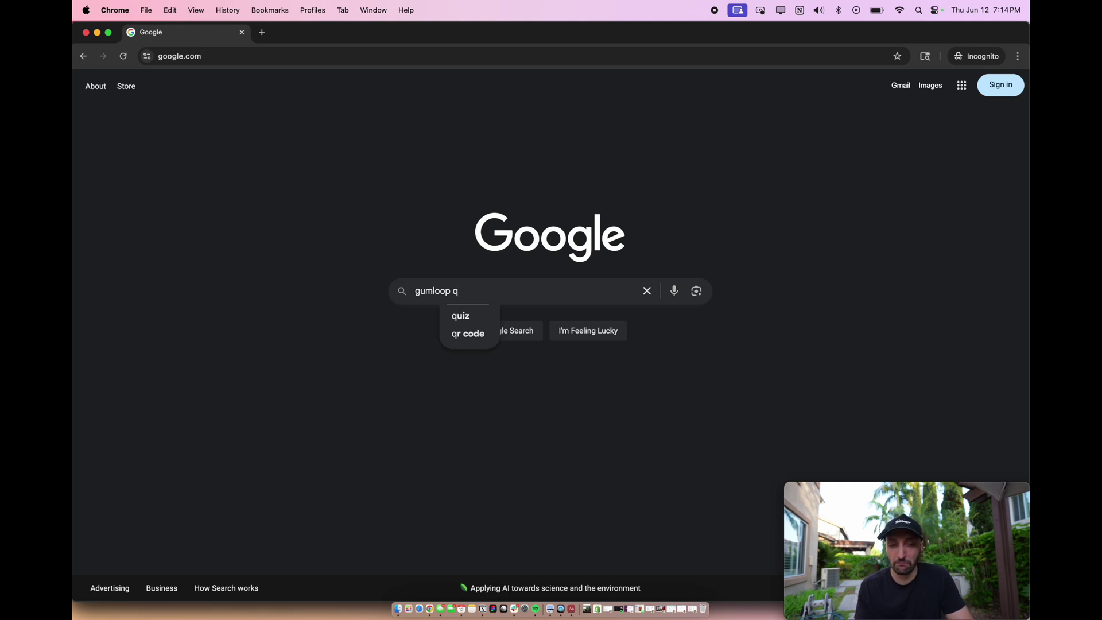
key(BackSpace)
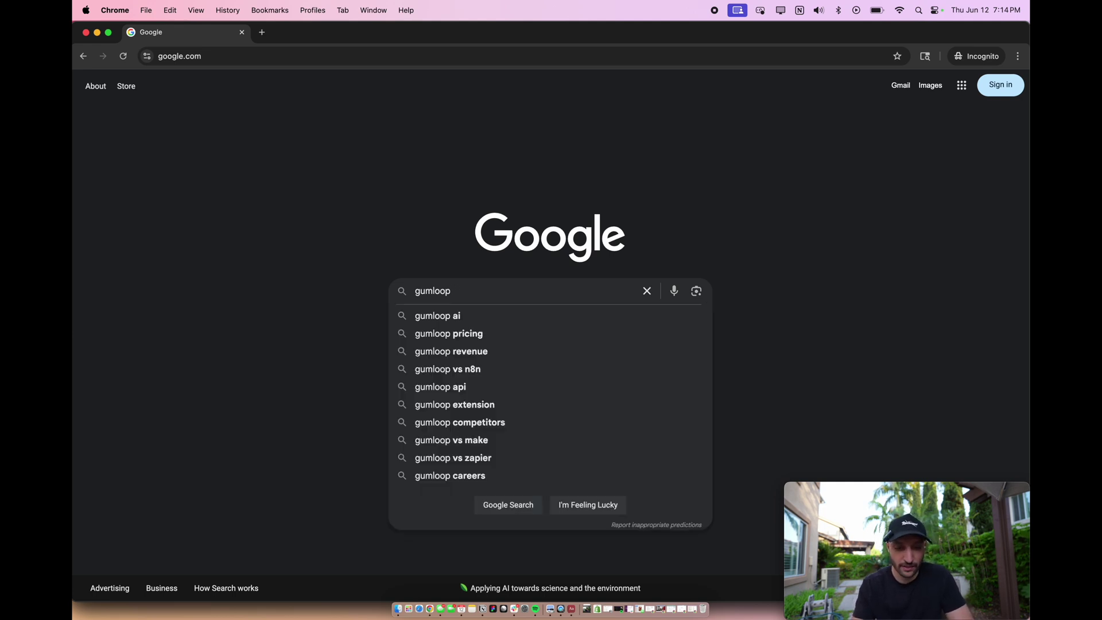
text(w)
key(Down)
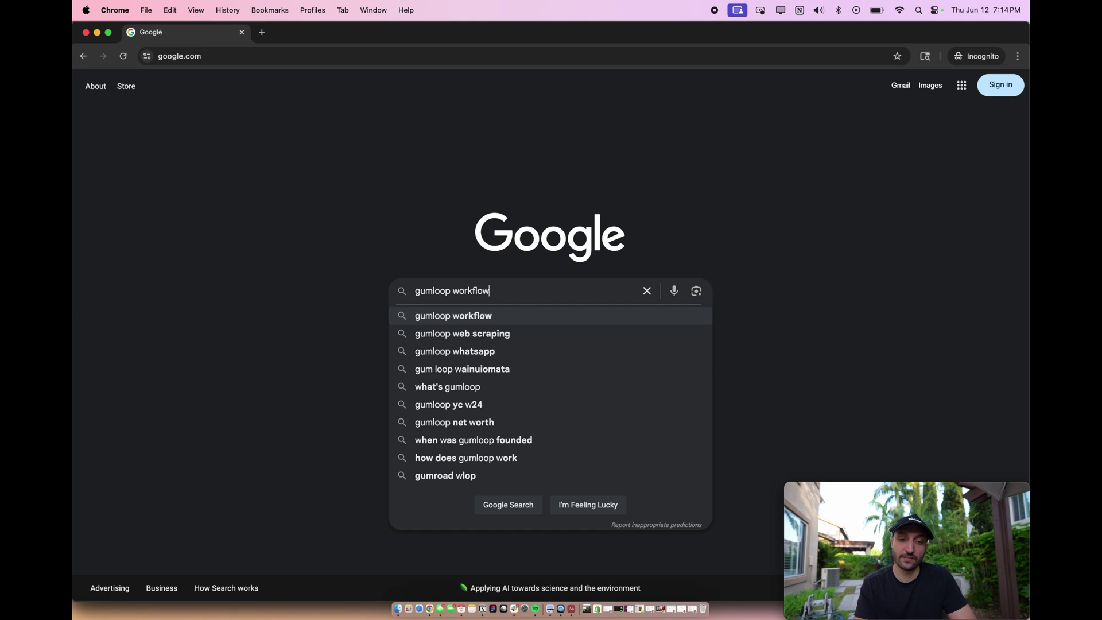
key(Down)
key(Down)
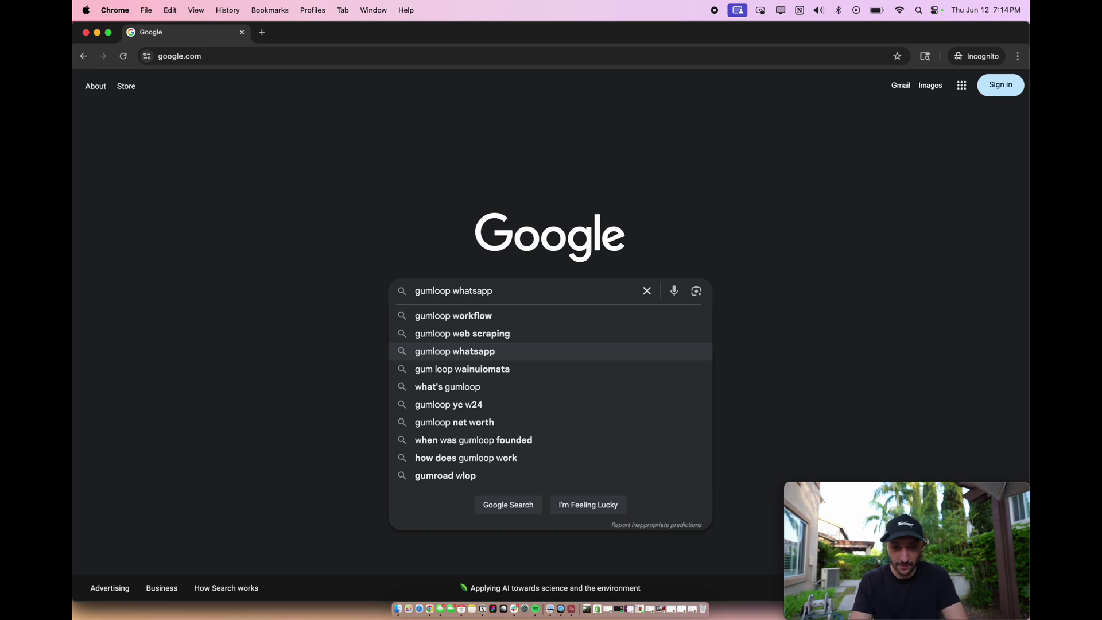
key(BackSpace)
key(BackSpace)
key(BackSpace)
key(BackSpace)
key(BackSpace)
key(BackSpace)
key(BackSpace)
key(BackSpace)
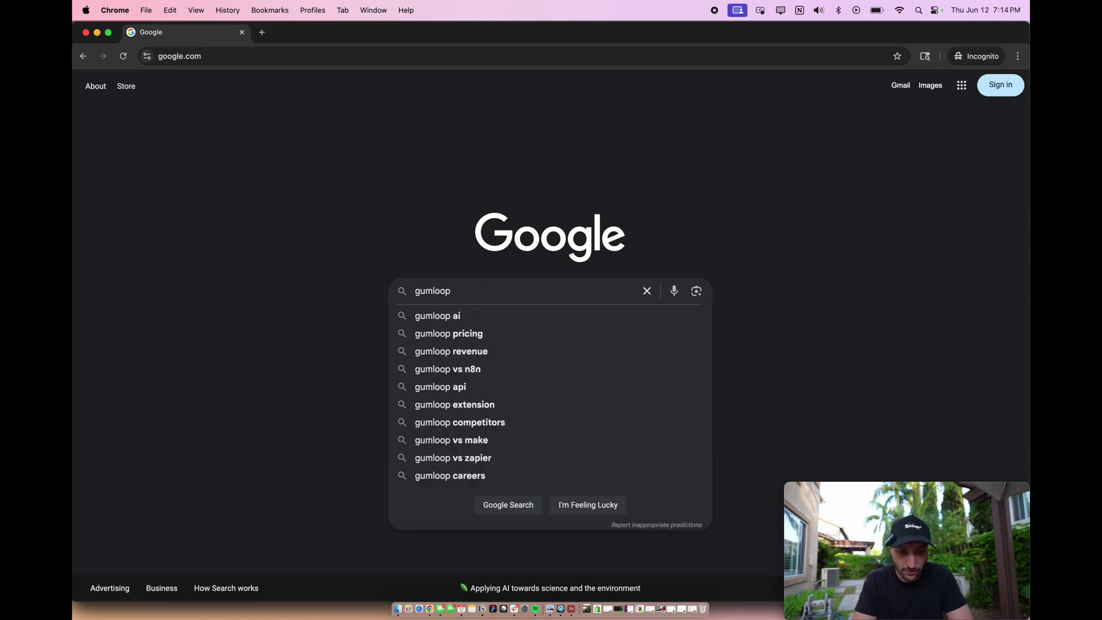
text(e)
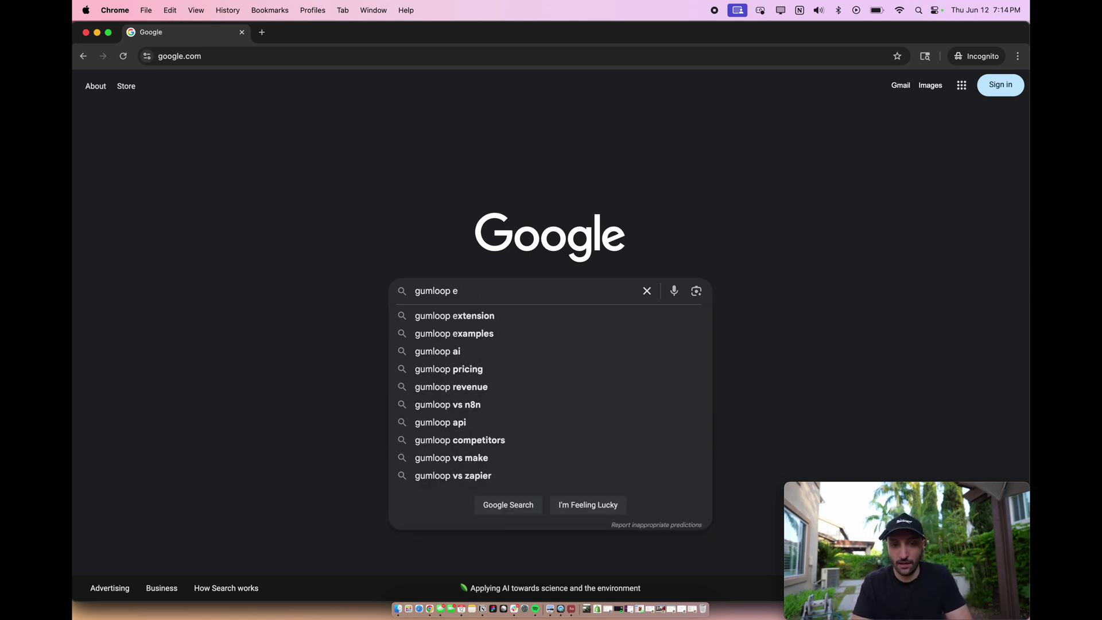
key(Down)
key(Down)
key(Down)
key(Down)
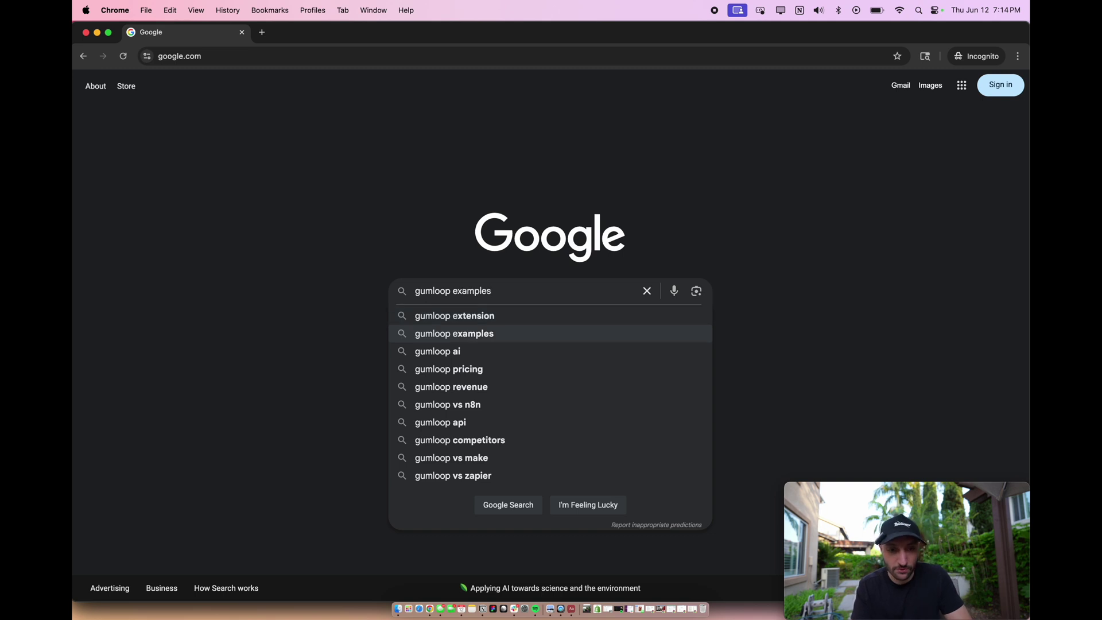
key(Down)
key(Down)
key(Down)
key(Up)
key(Up)
key(Up)
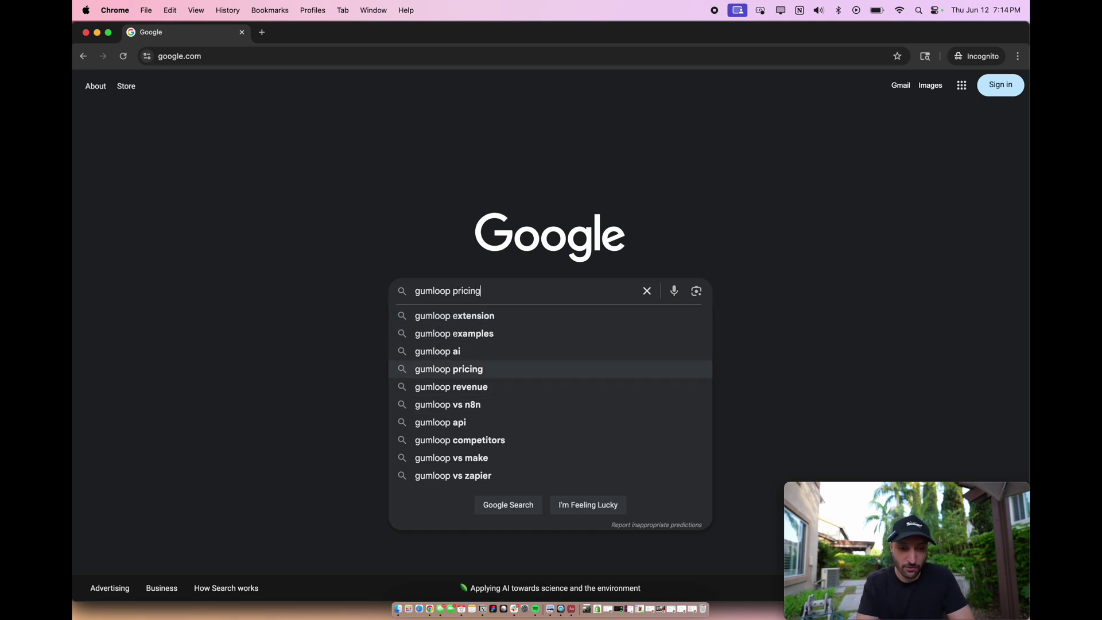
key(Up)
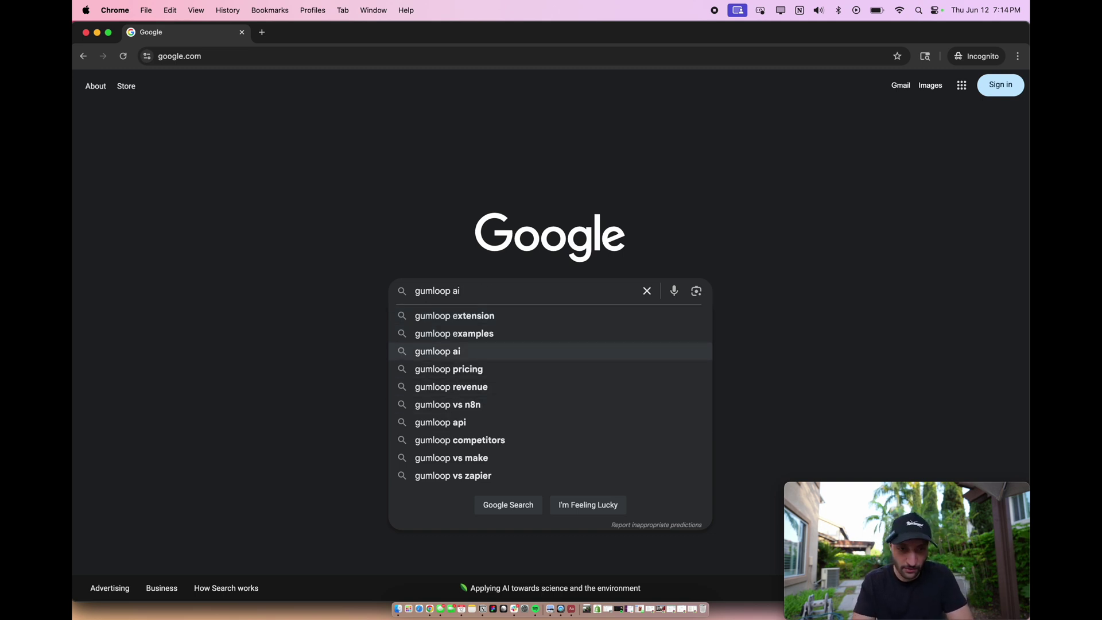
key(BackSpace)
key(BackSpace)
Add 'r', settle on 'gumloop reviews' from the suggestions and select the full query
text(r)
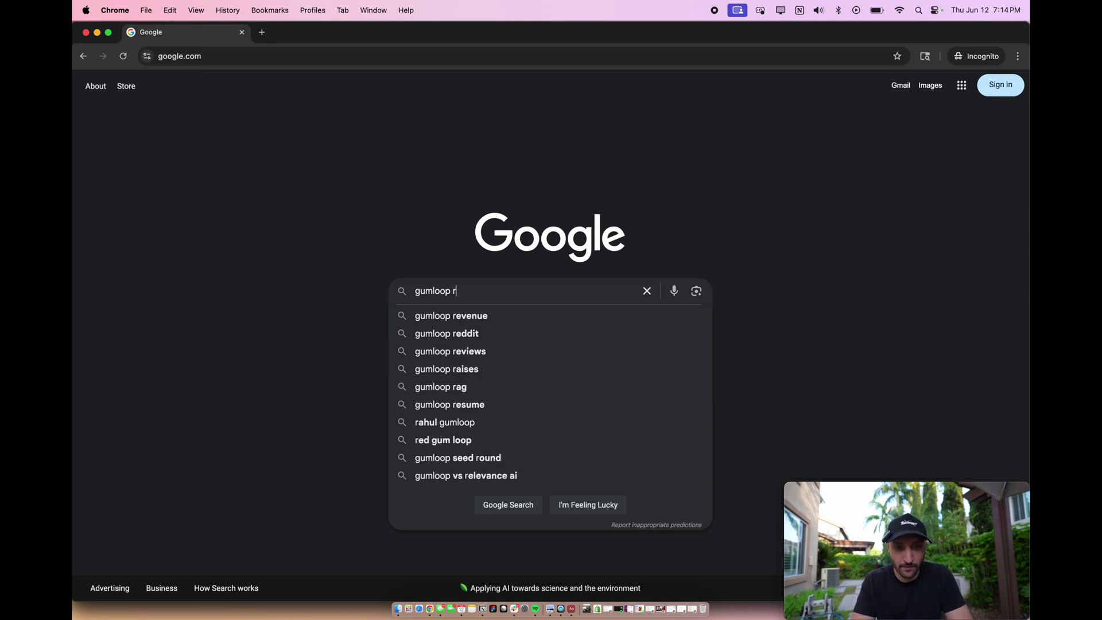
key(Down)
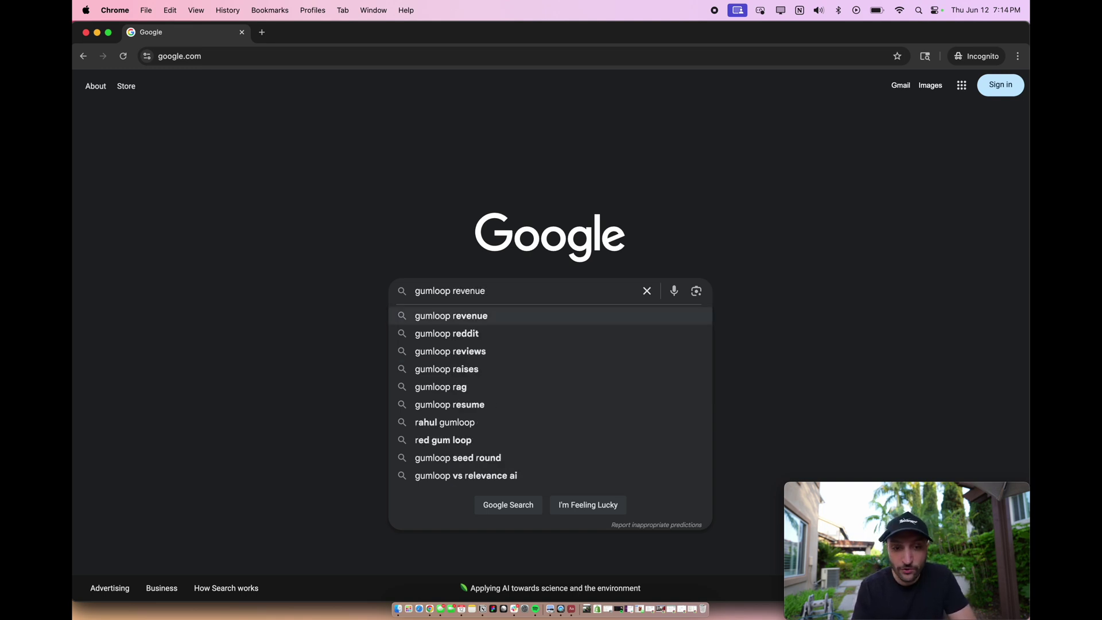
key(Down)
key(Down)
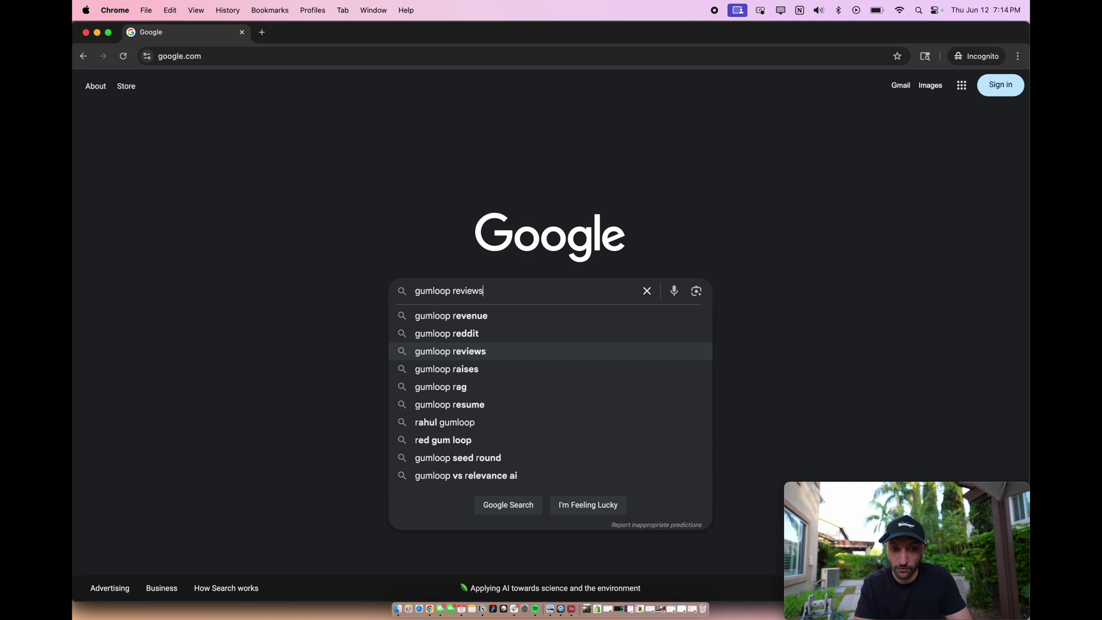
key(Down)
key(Down)
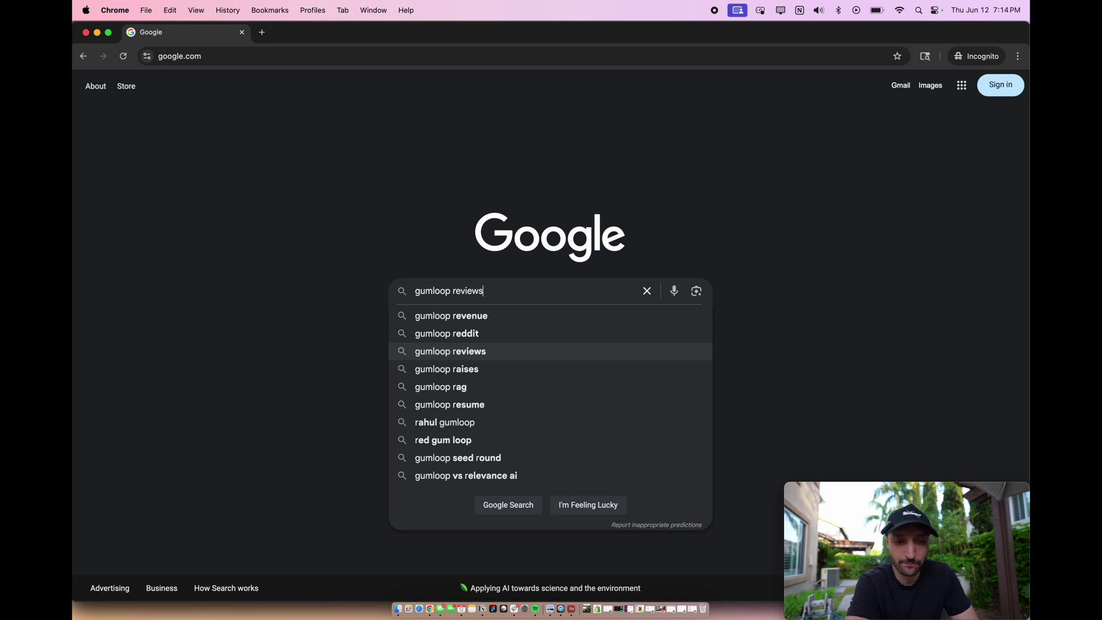
triple_click(512, 293)
key(super+c)
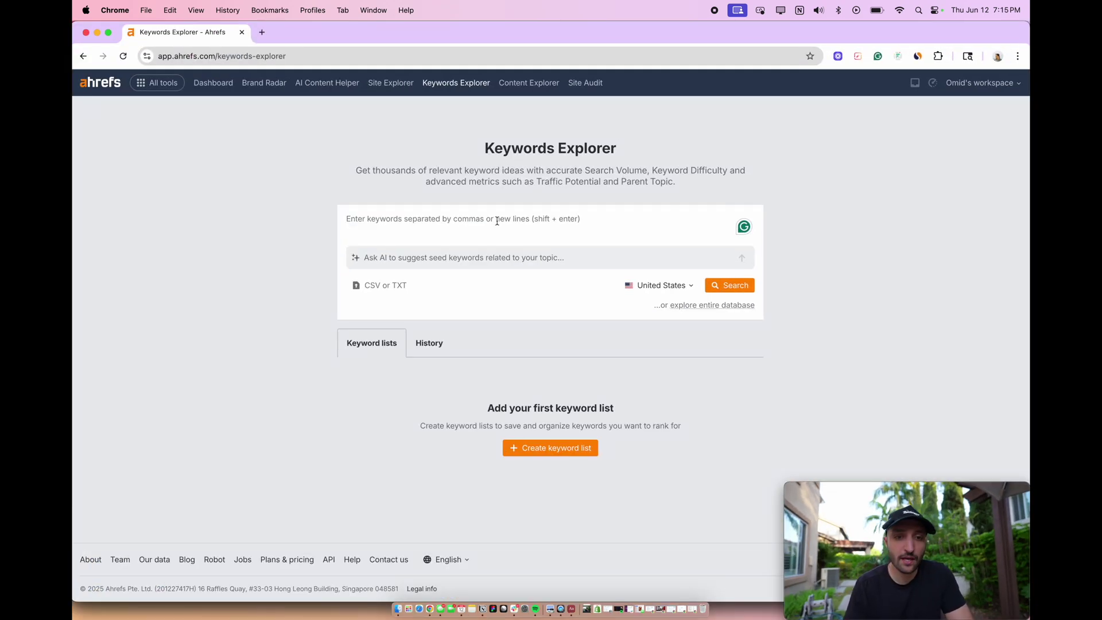
Look up 'gumloop reviews' as the seed keyword in Ahrefs Keywords Explorer
click(476, 222)
key(super+v)
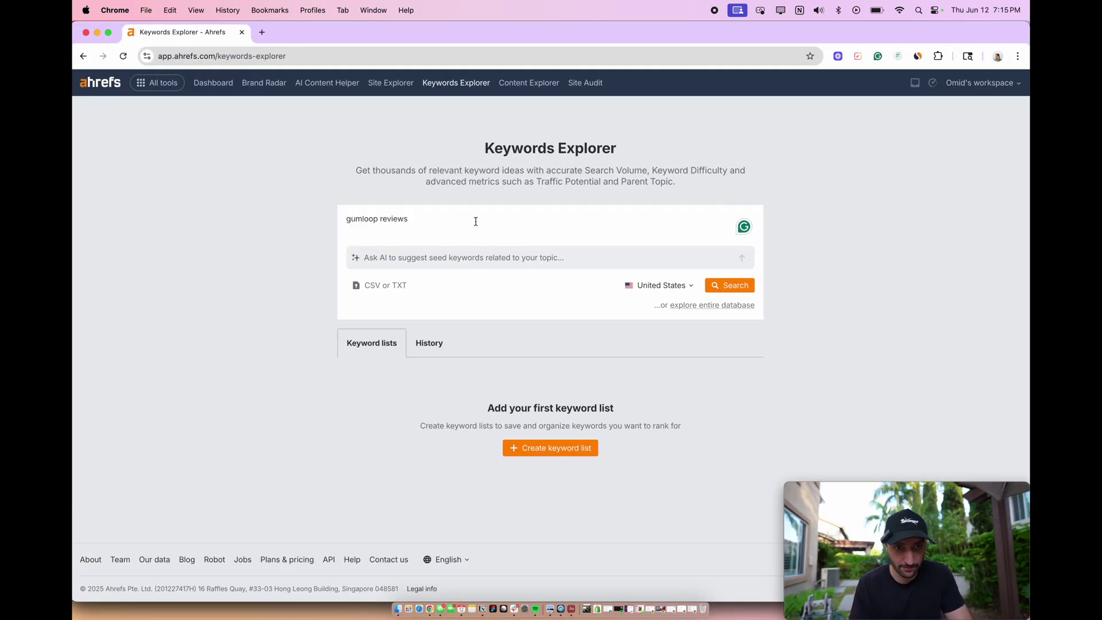
key(Return)
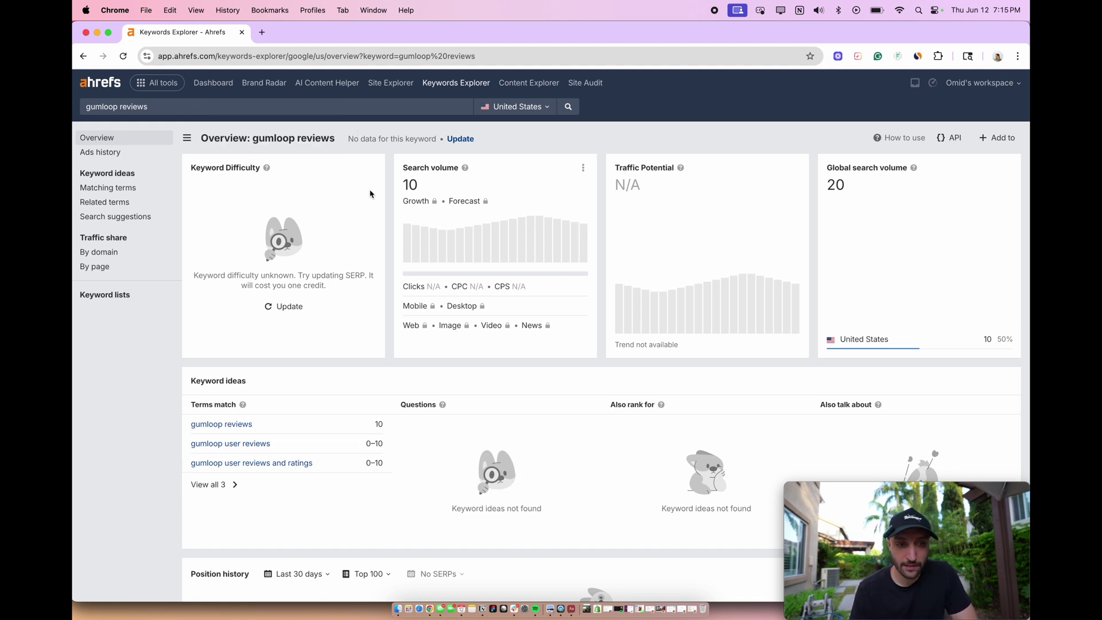
Check the overview: search volume 10, traffic potential N/A, global search volume 20
scroll(396, 308, down, 10)
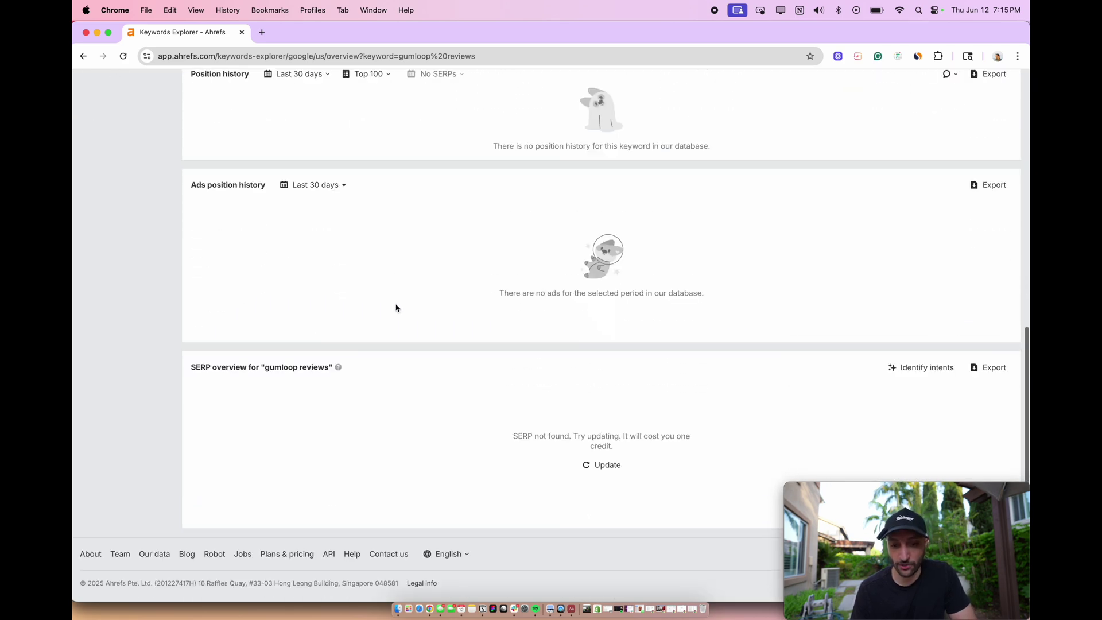
scroll(396, 308, up, 10)
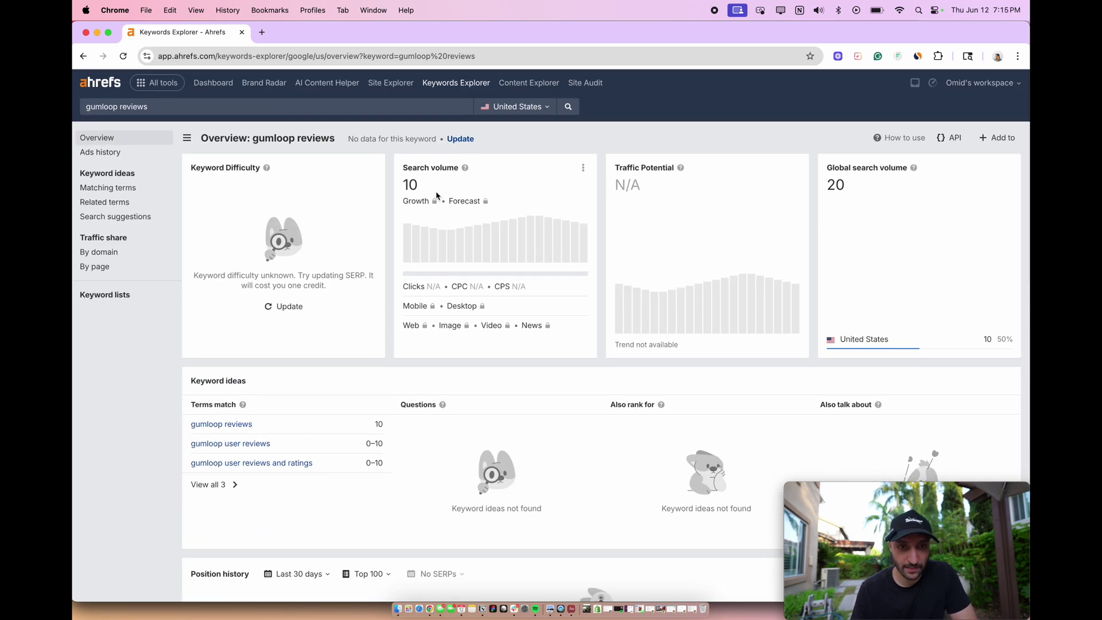
drag(402, 186, 439, 191)
click(659, 188)
drag(659, 194, 608, 193)
drag(902, 191, 817, 193)
click(860, 235)
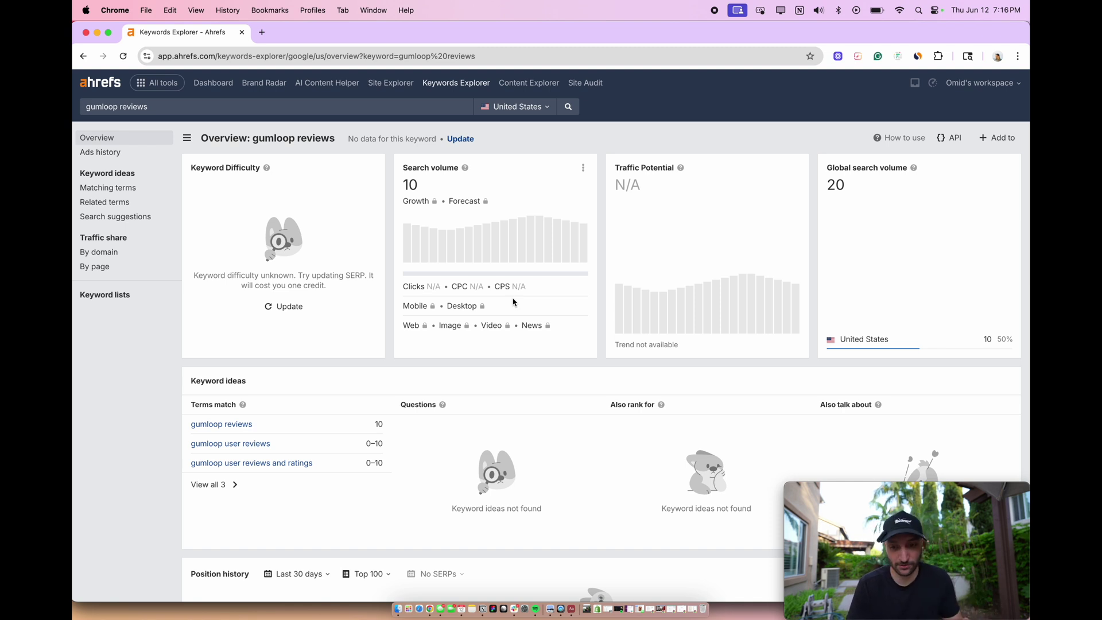
mouse_move(450, 200)
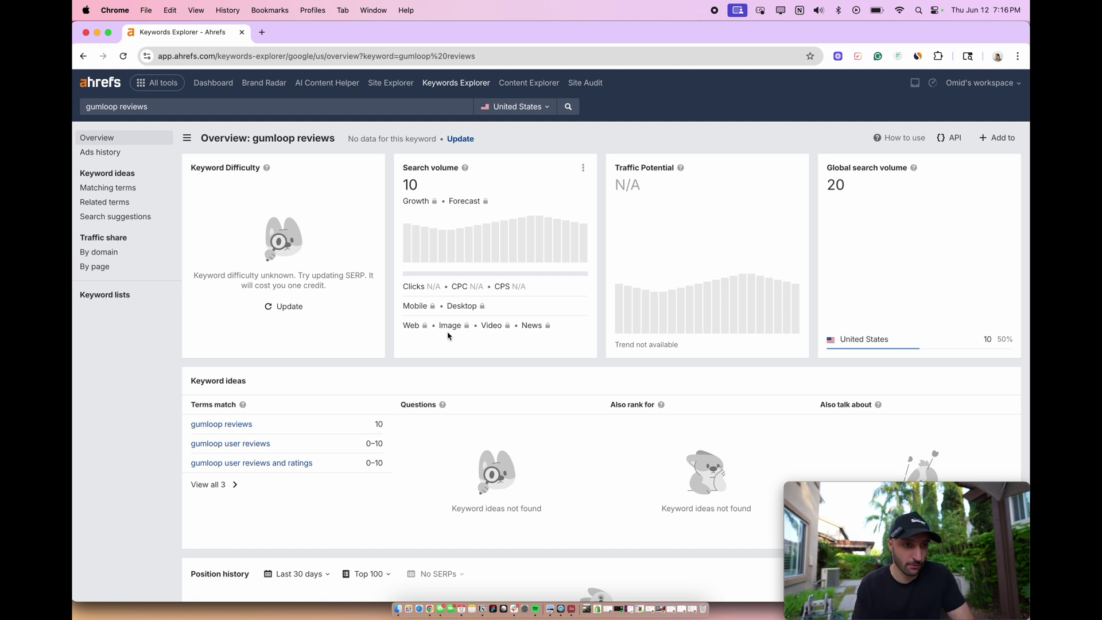
Copy 'gumloop reviews' from Ahrefs into Keyword Planner's search volume and forecasts panel
triple_click(168, 105)
key(super+c)
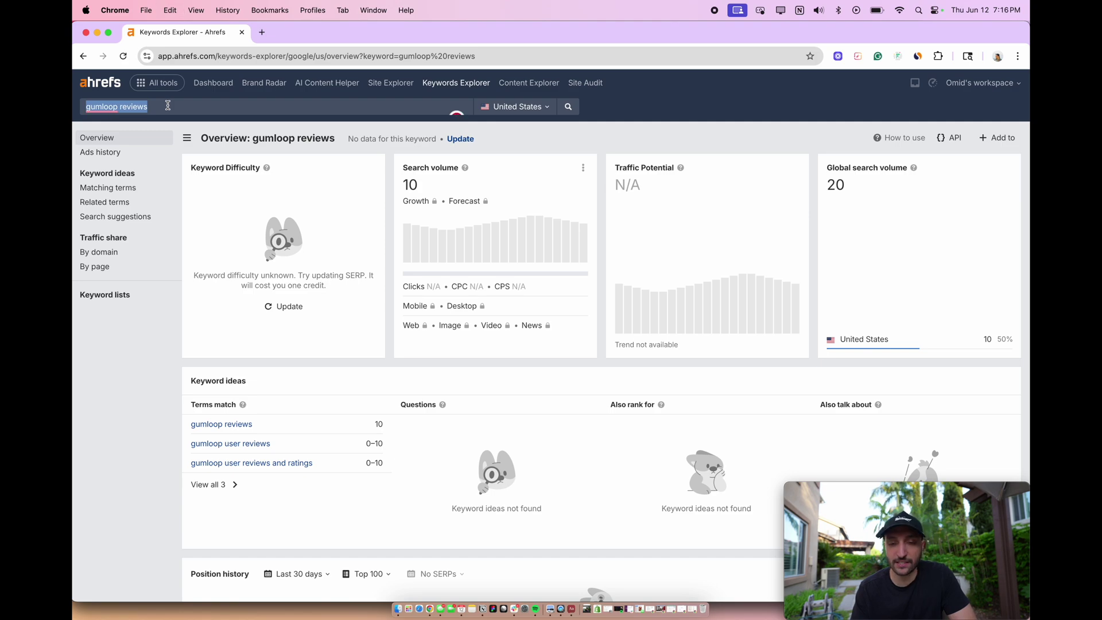
key(ctrl+Up)
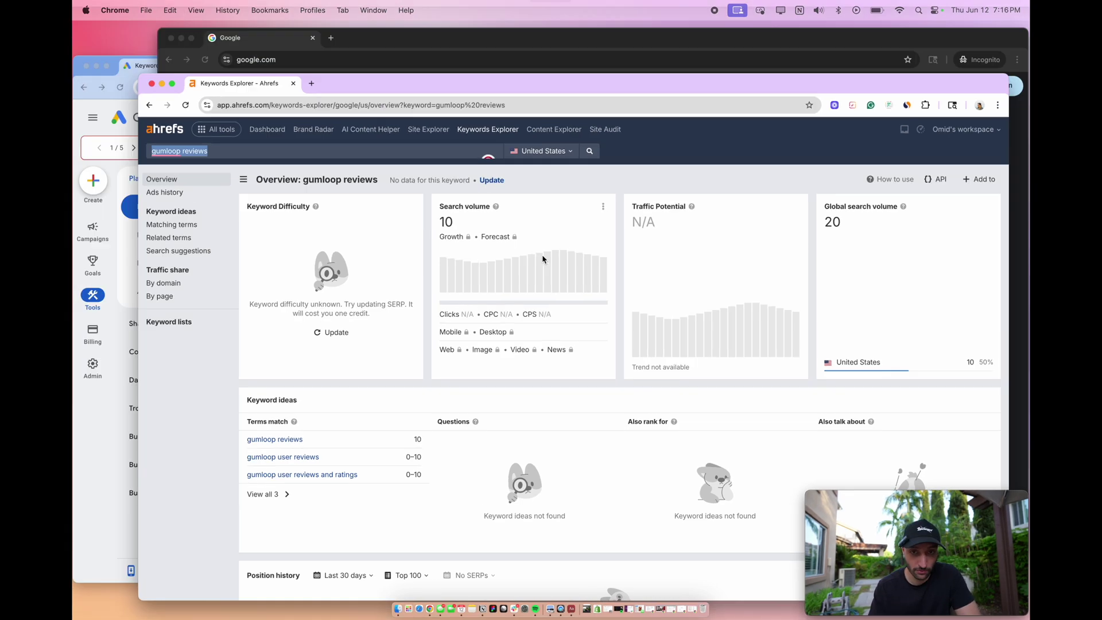
click(313, 360)
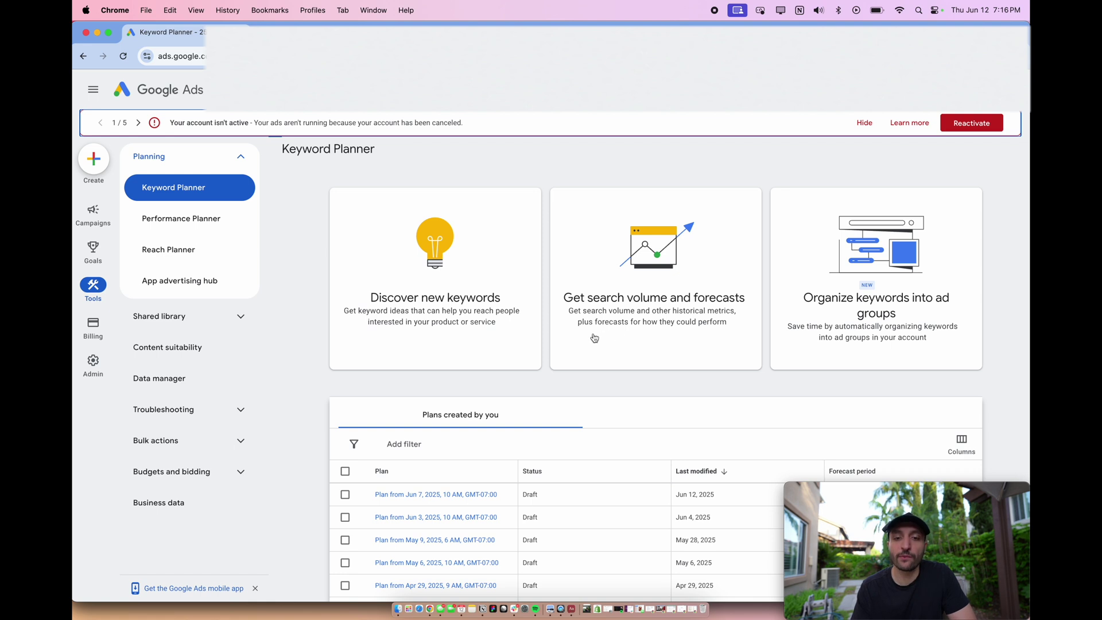
click(666, 306)
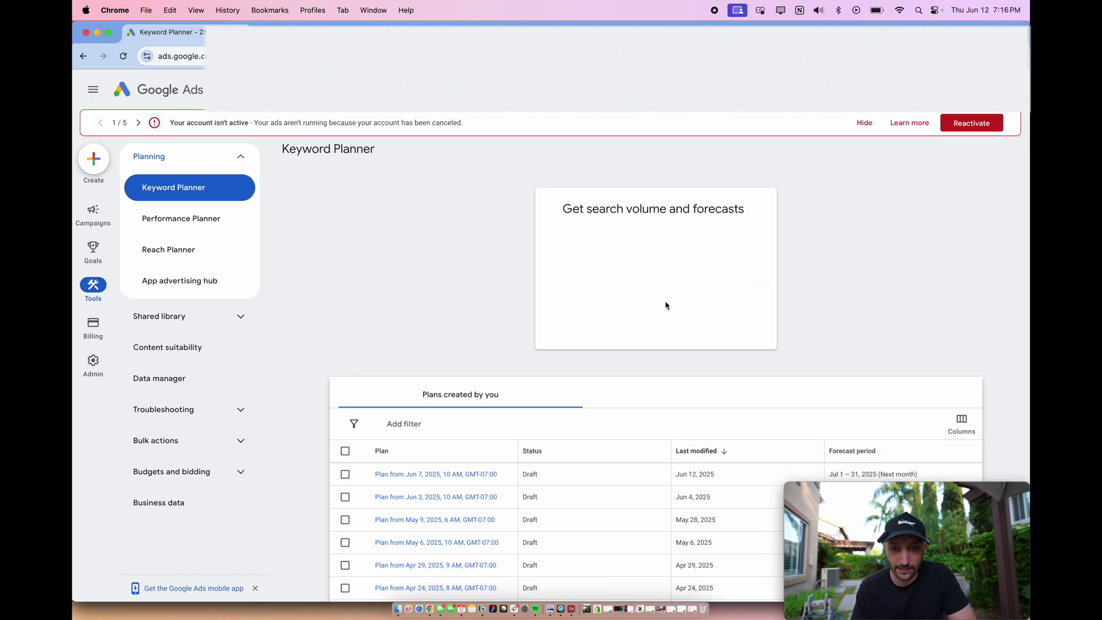
key(super+v)
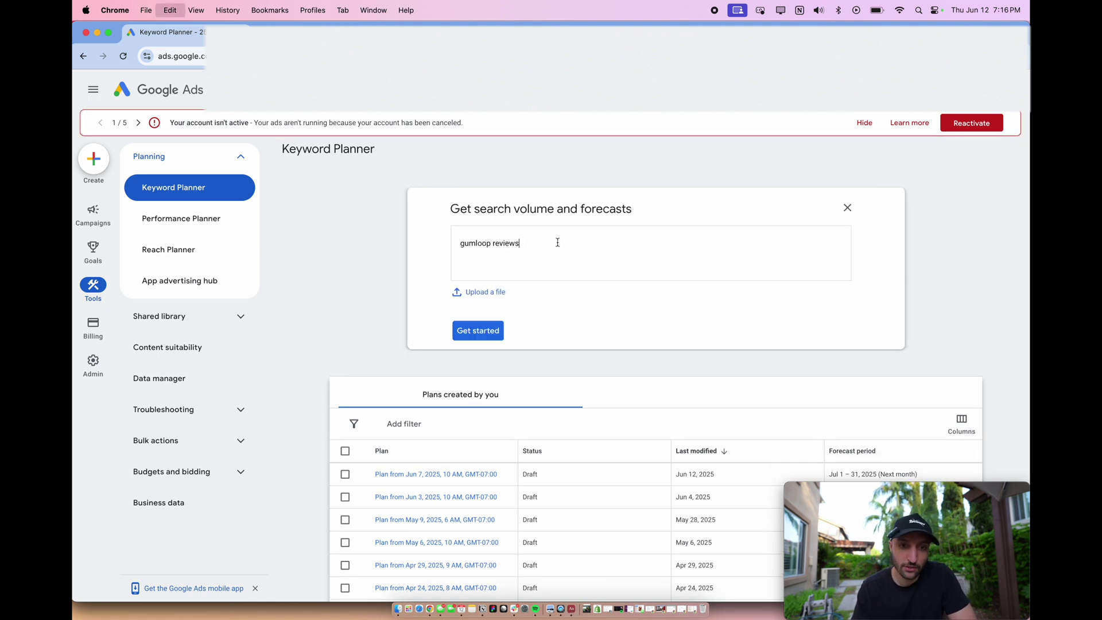
Create the keyword plan and check its 10–100 monthly searches and 0% three-month change
click(474, 331)
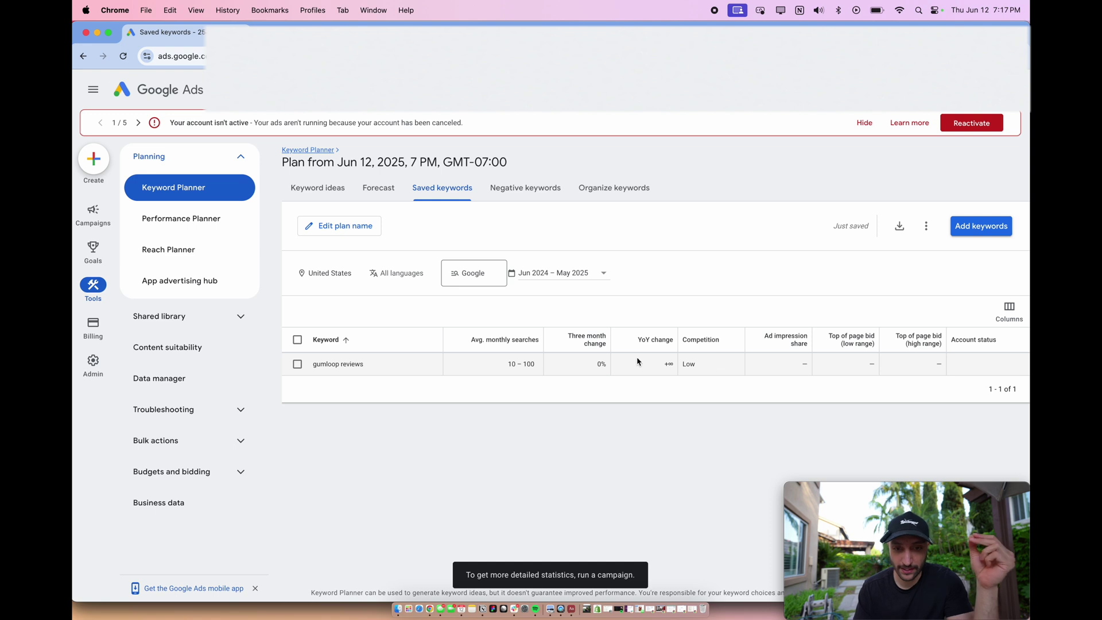
double_click(601, 364)
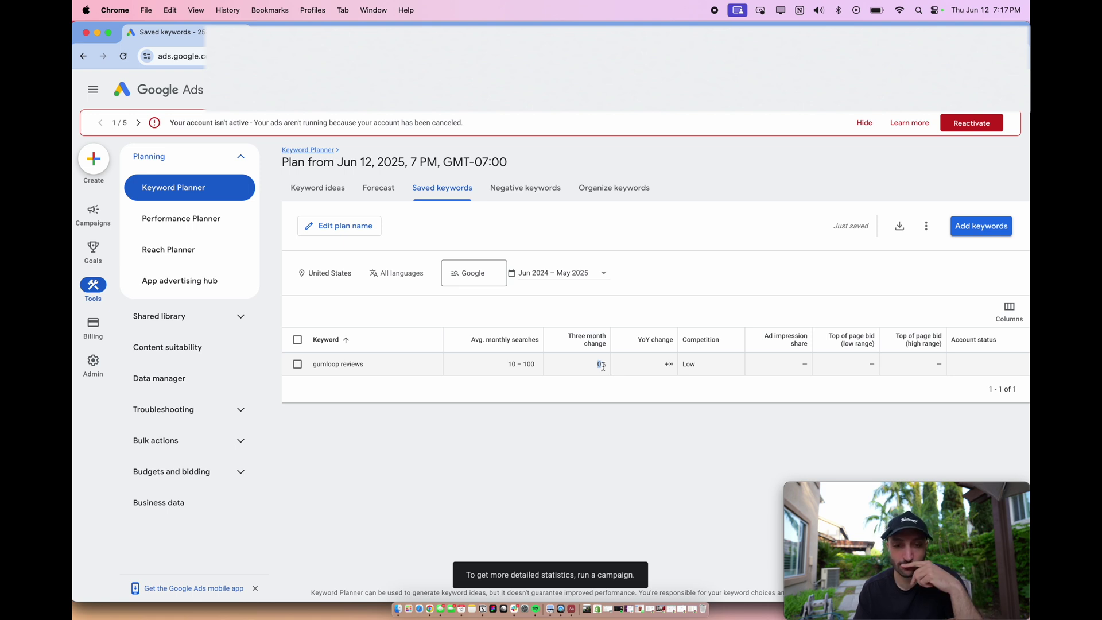
click(602, 365)
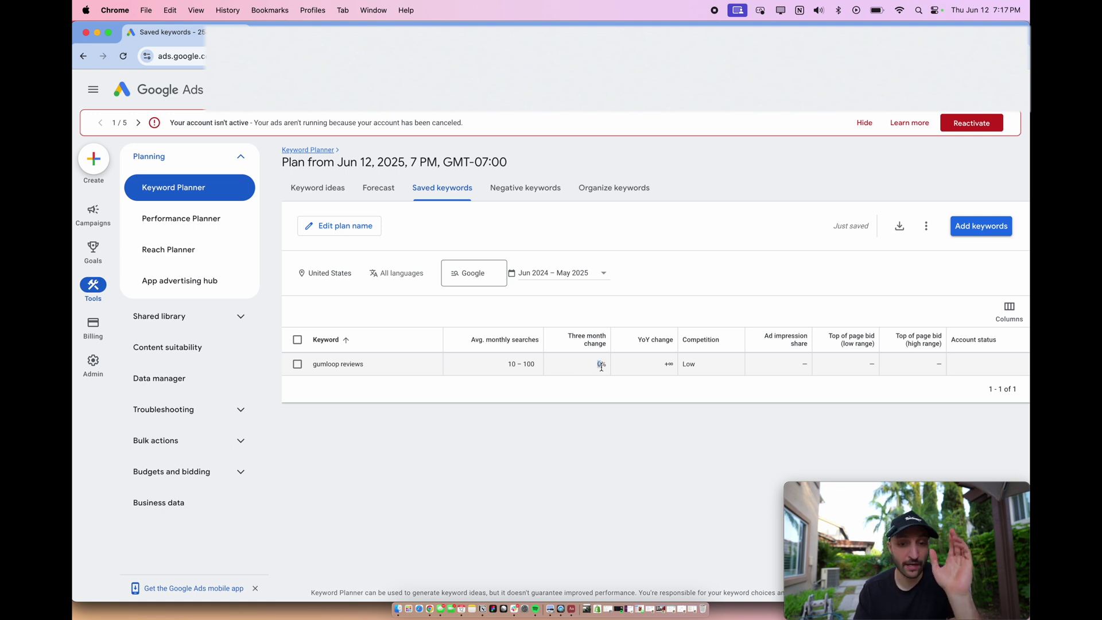
drag(598, 365, 606, 366)
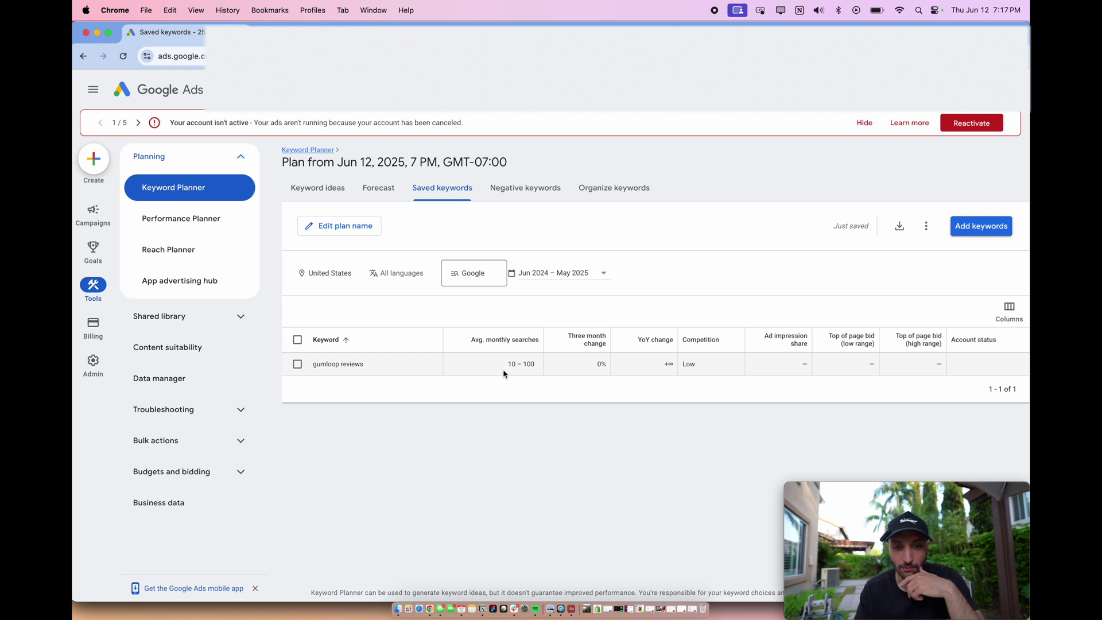
drag(508, 364, 535, 368)
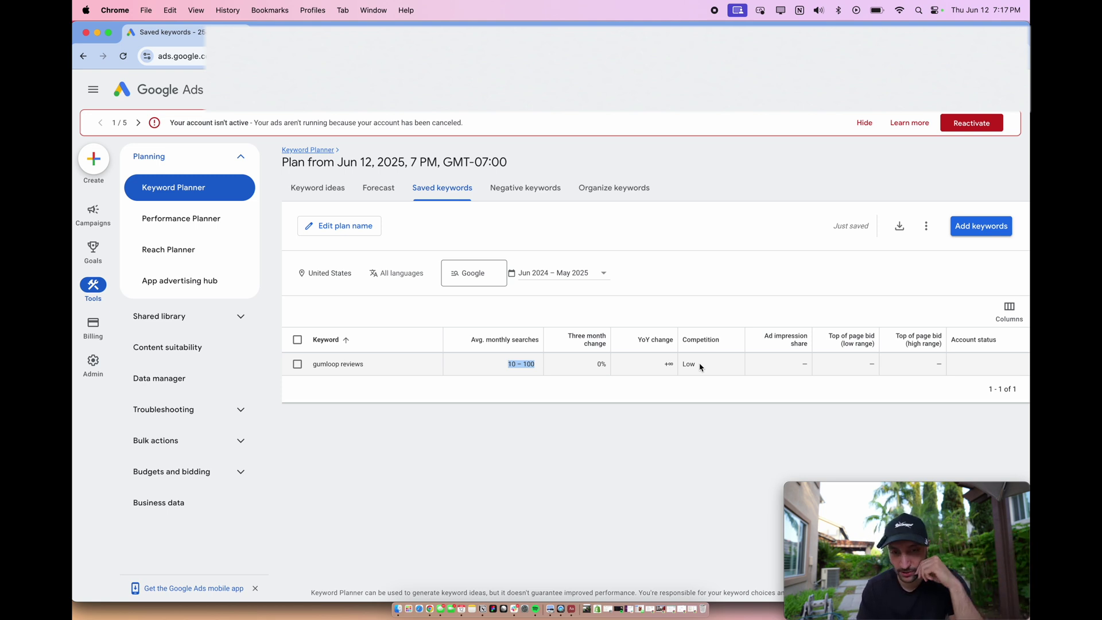
click(691, 383)
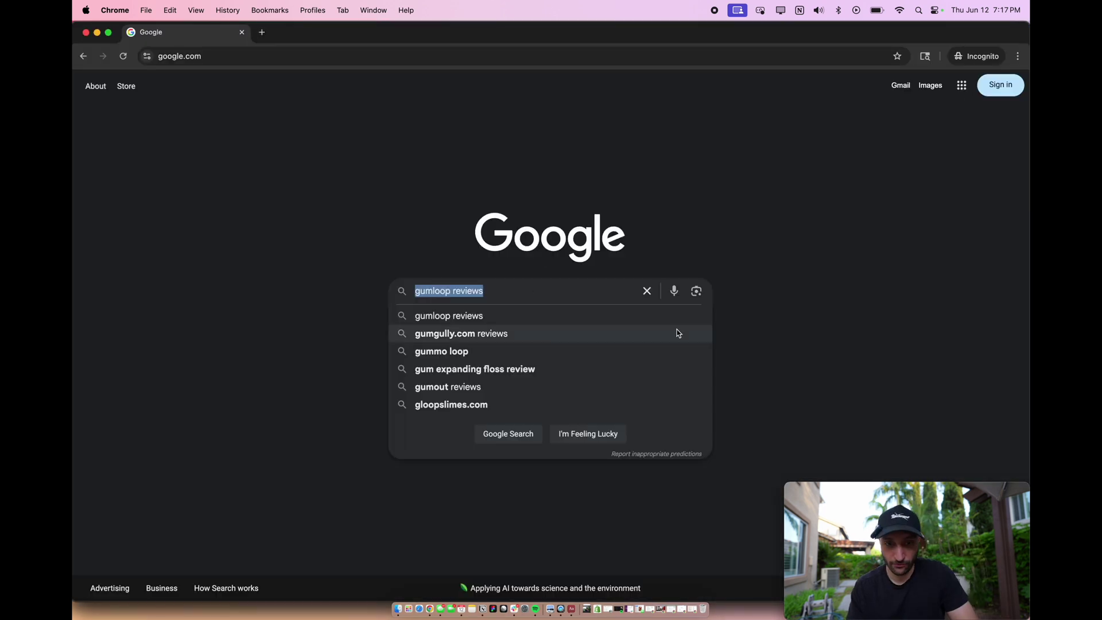
Search Google for 'gumloop reviews', scan the results, and open the top Marketer Milk review
click(495, 439)
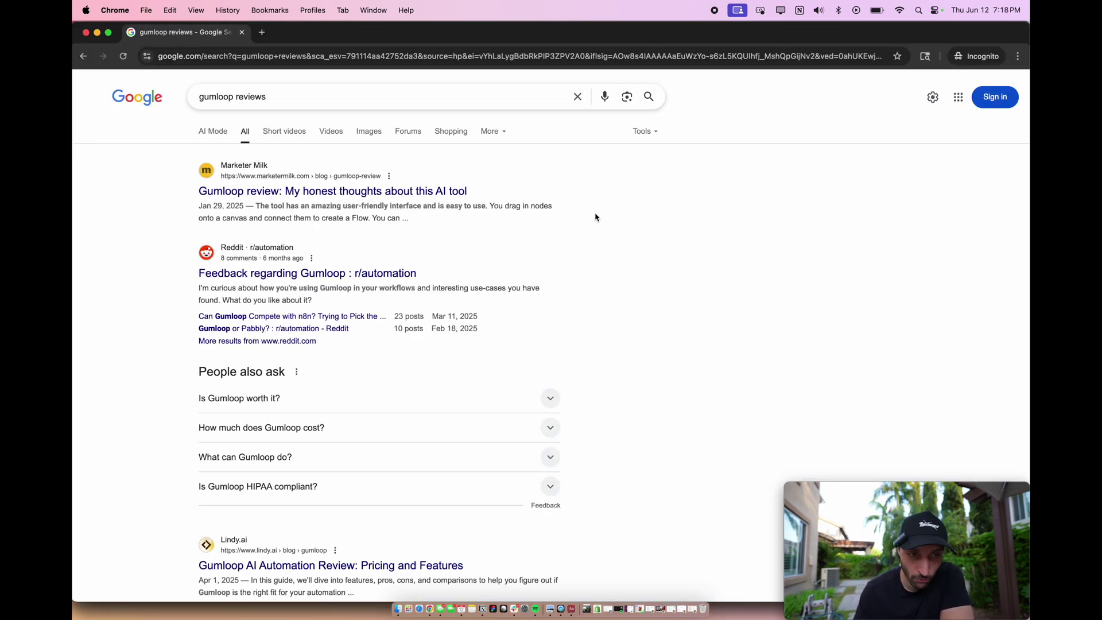
scroll(596, 217, down, 2)
scroll(596, 217, up, 2)
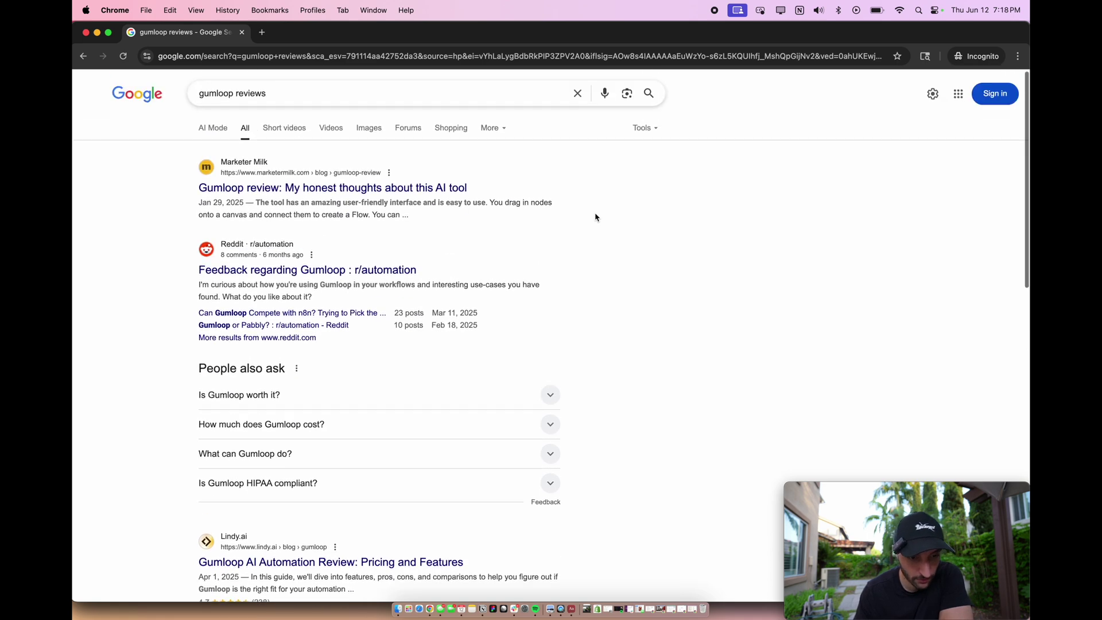
scroll(596, 217, down, 5)
scroll(596, 217, down, 1)
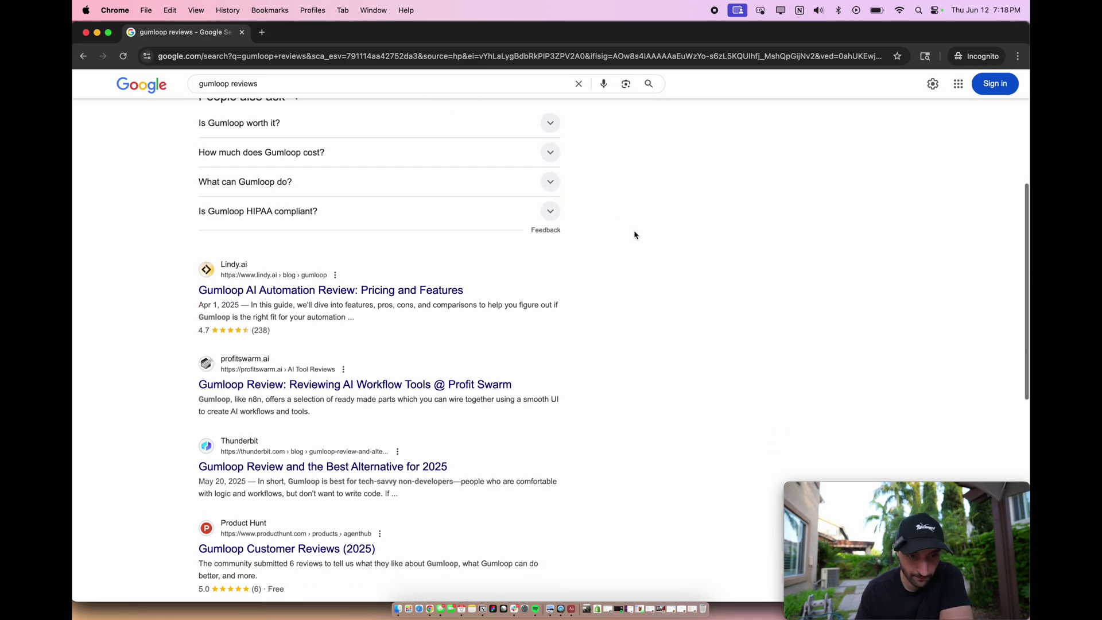
scroll(635, 234, down, 1)
scroll(434, 481, down, 3)
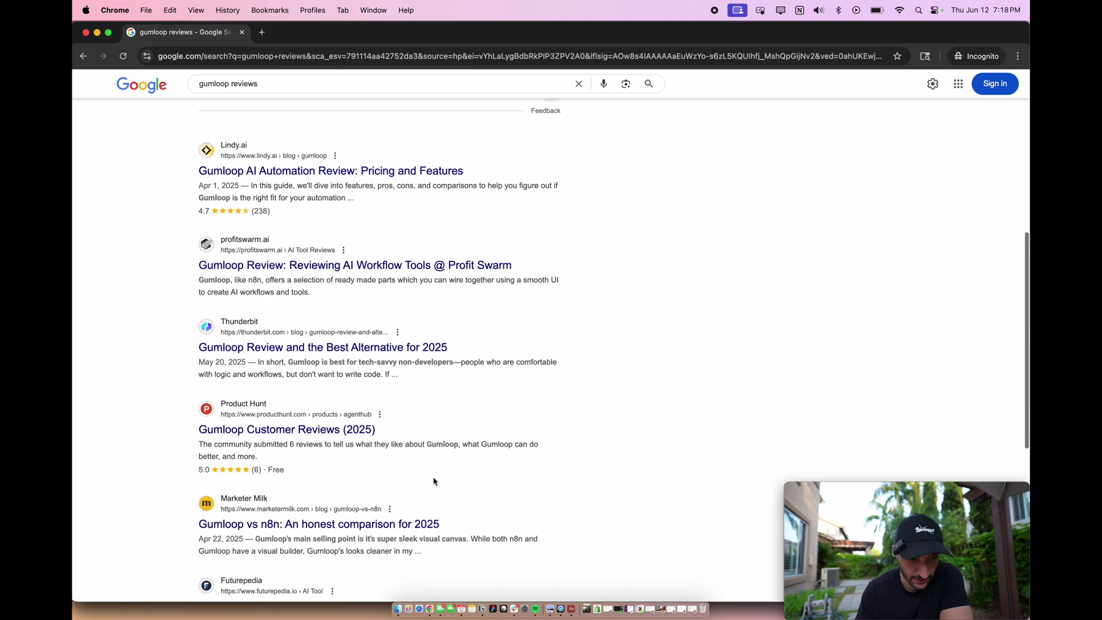
scroll(434, 482, up, 10)
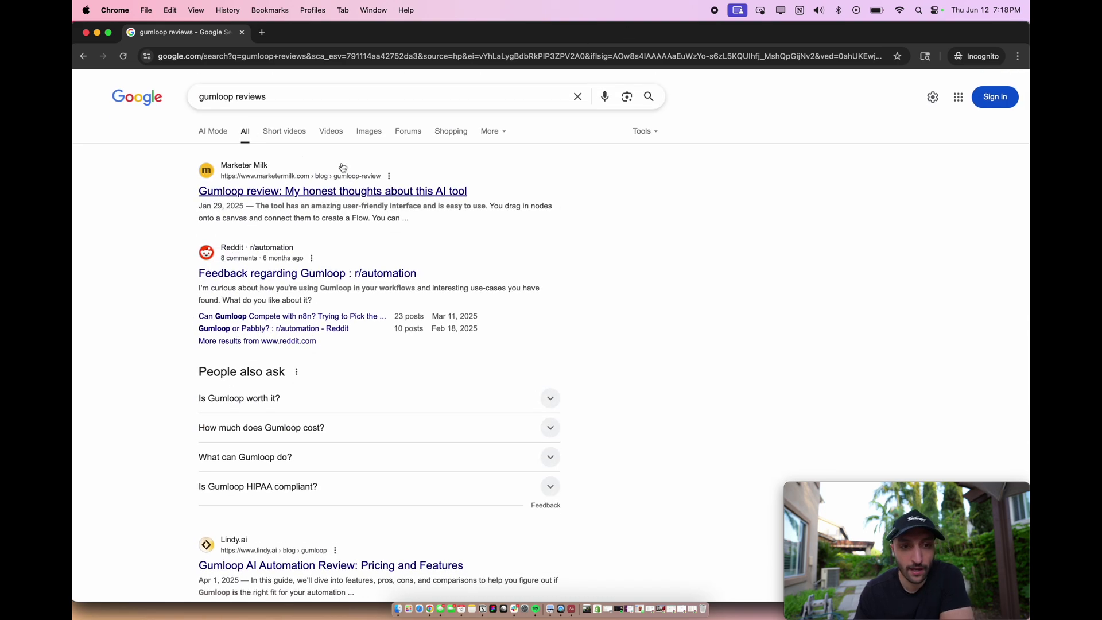
click(397, 191)
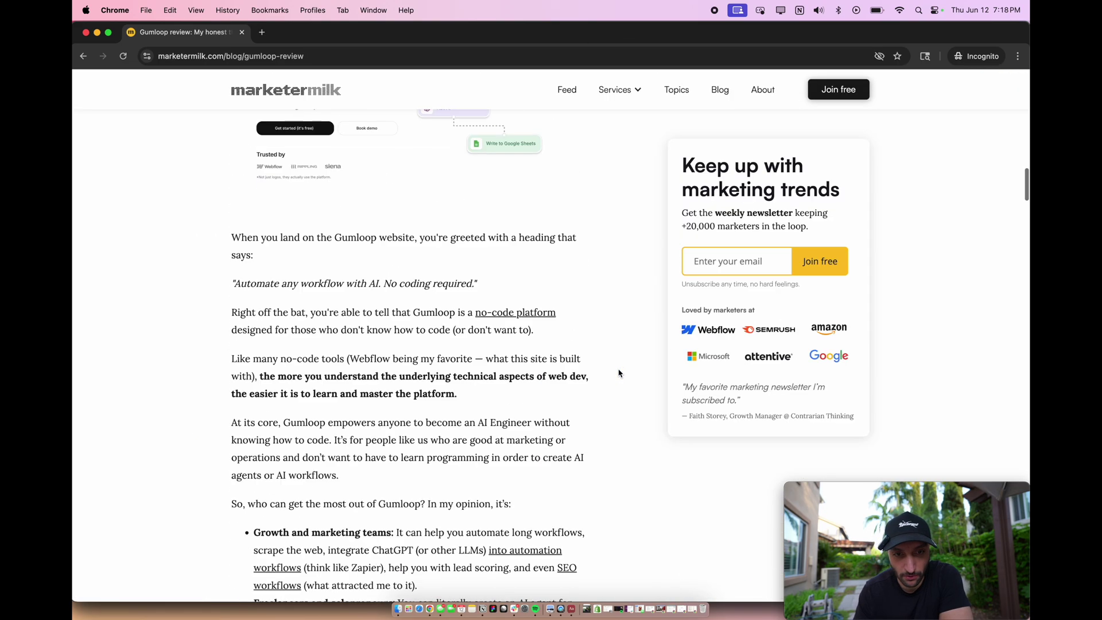
Skim the Marketer Milk Gumloop review, then bring up the Search Console performance report
scroll(618, 374, down, 8)
scroll(619, 373, up, 20)
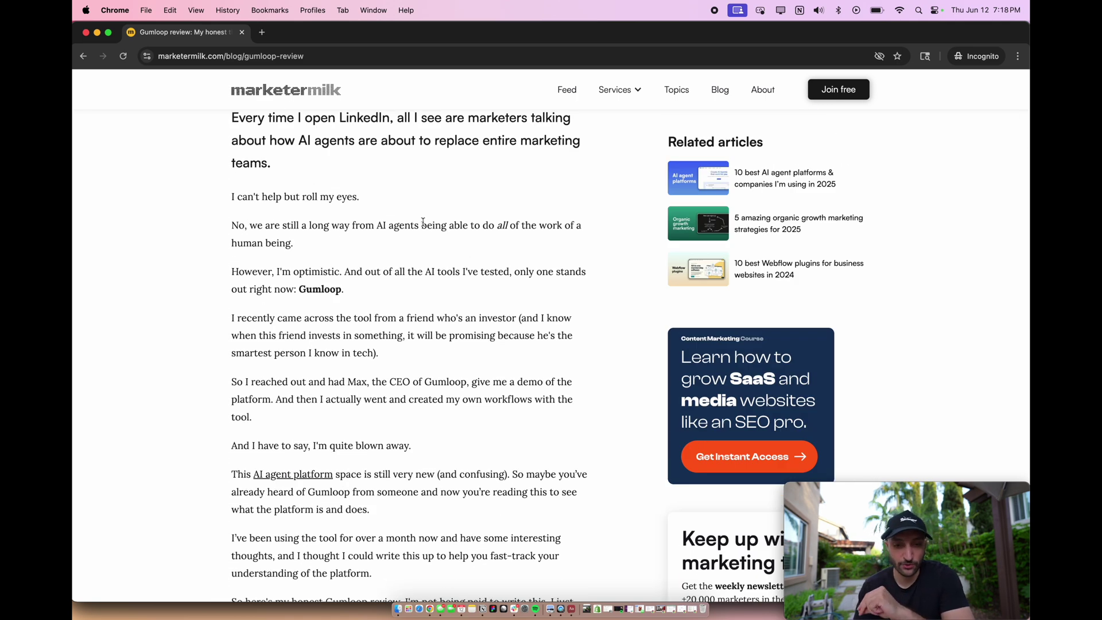
key(super+grave)
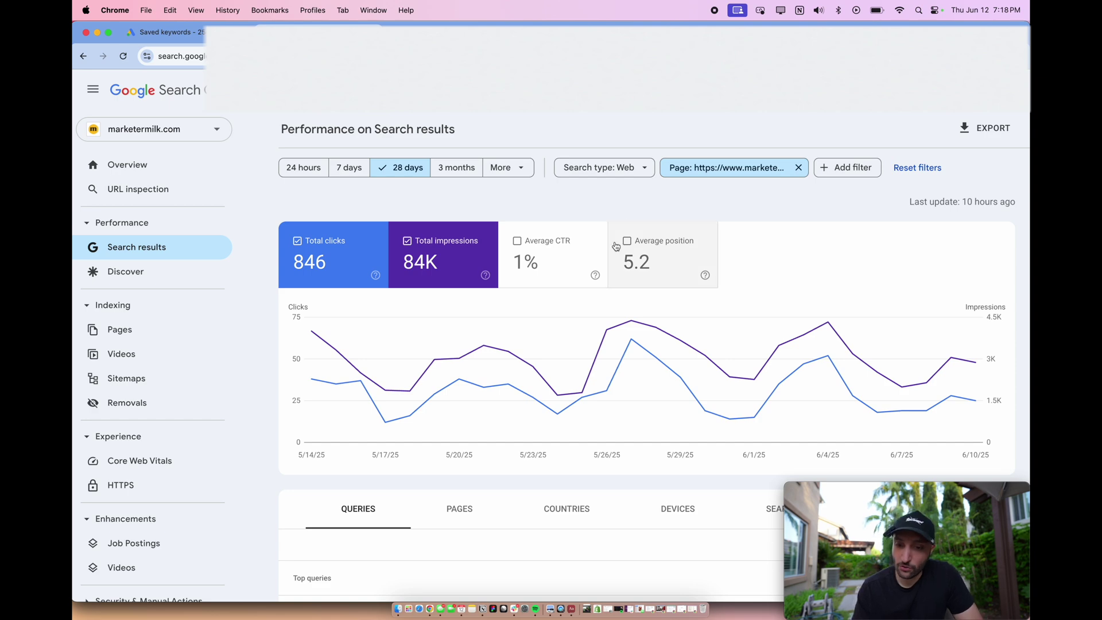
click(746, 170)
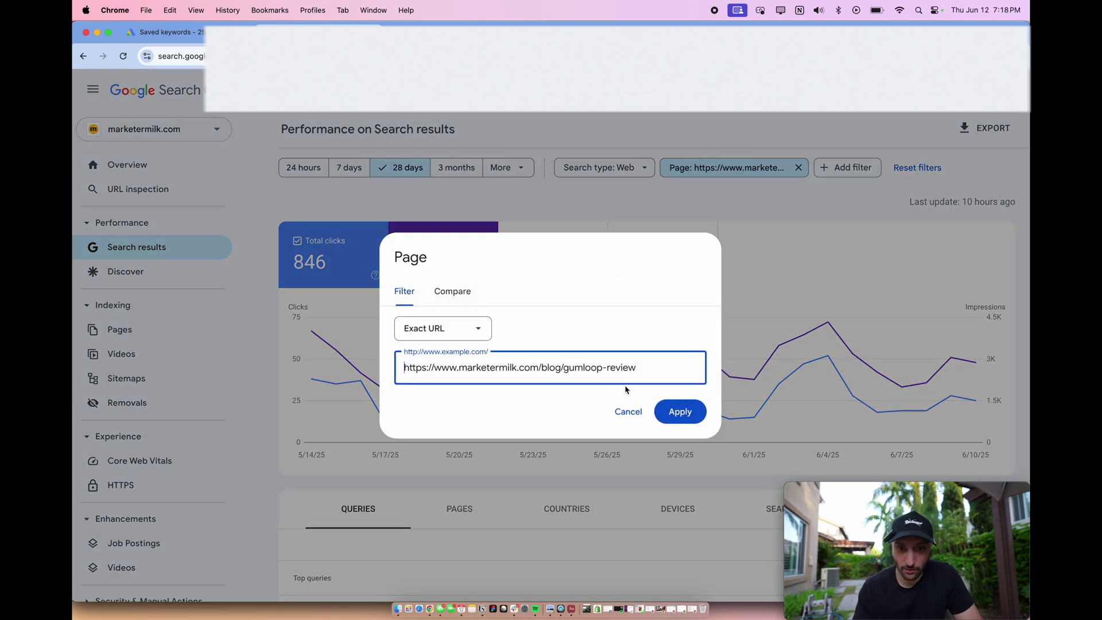
click(628, 412)
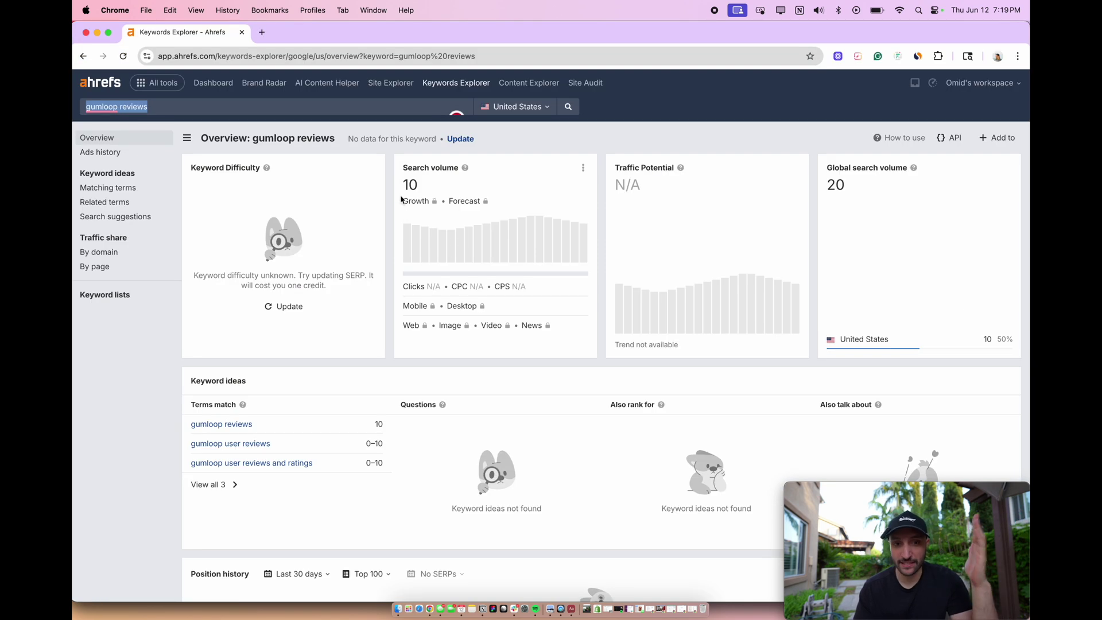
drag(401, 185, 432, 190)
Highlight the gumloop reviews global search volume of 20 in Ahrefs
drag(855, 186, 794, 184)
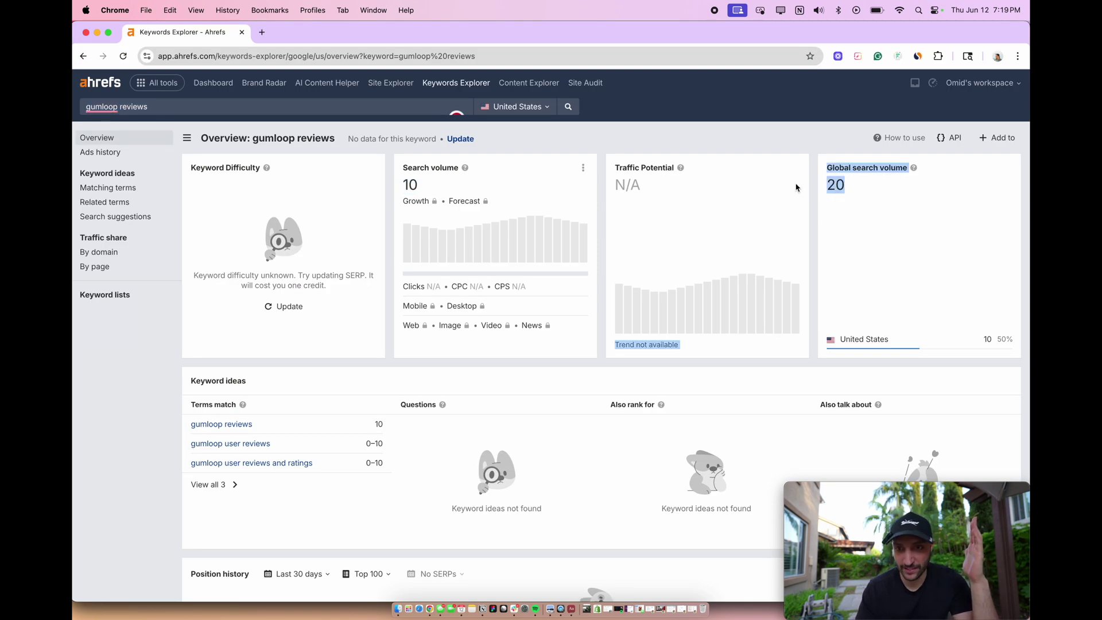
click(874, 194)
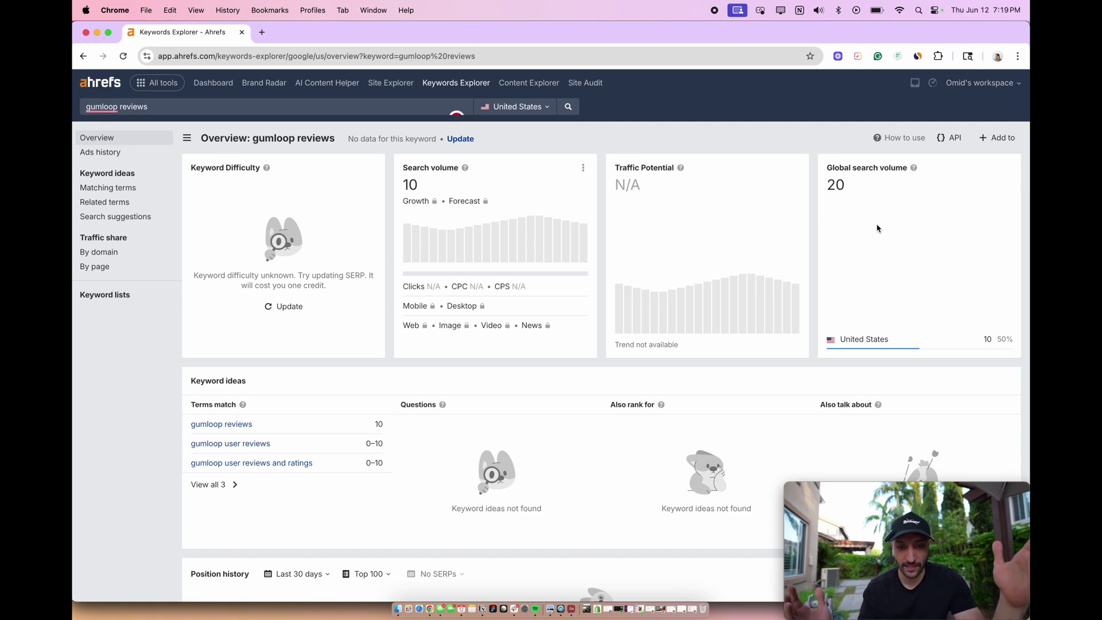
click(321, 461)
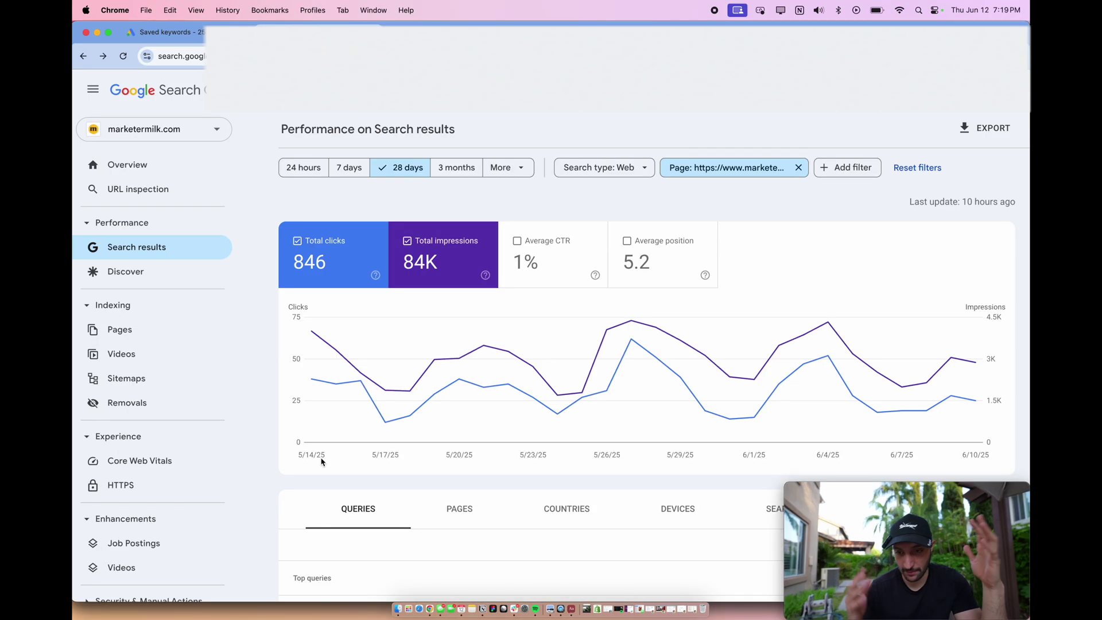